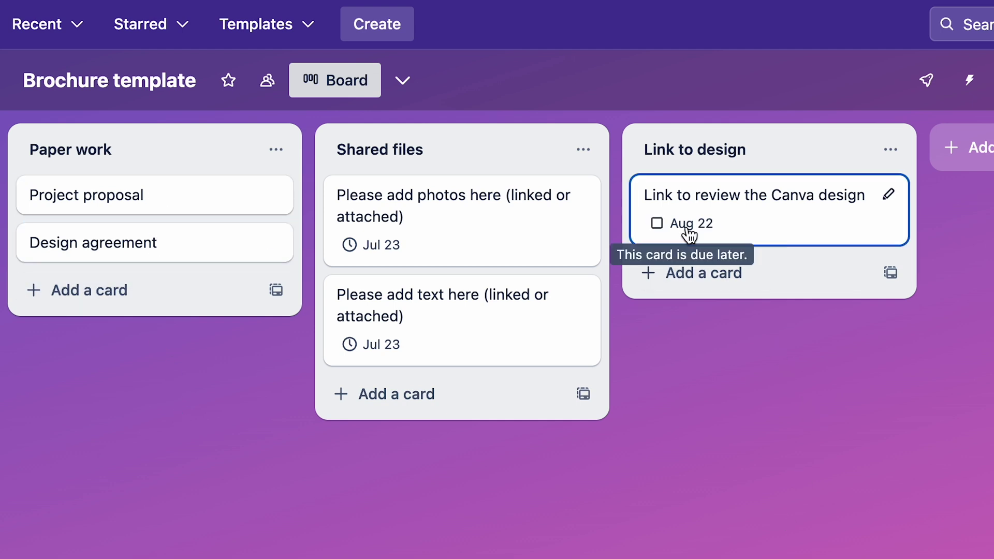
Open the 'Link to review the Canva design' Trello card and check its Aug 22 due date
click(764, 205)
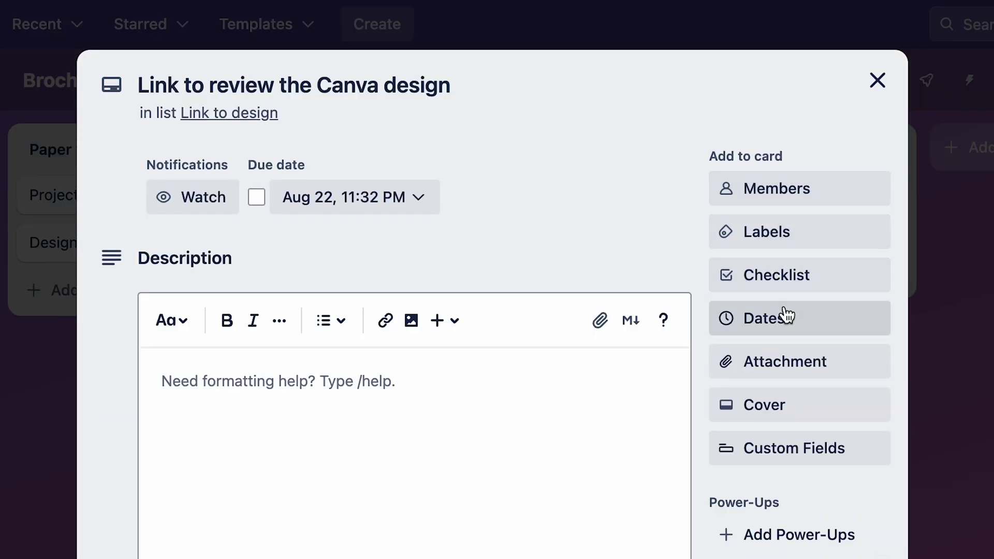
click(786, 335)
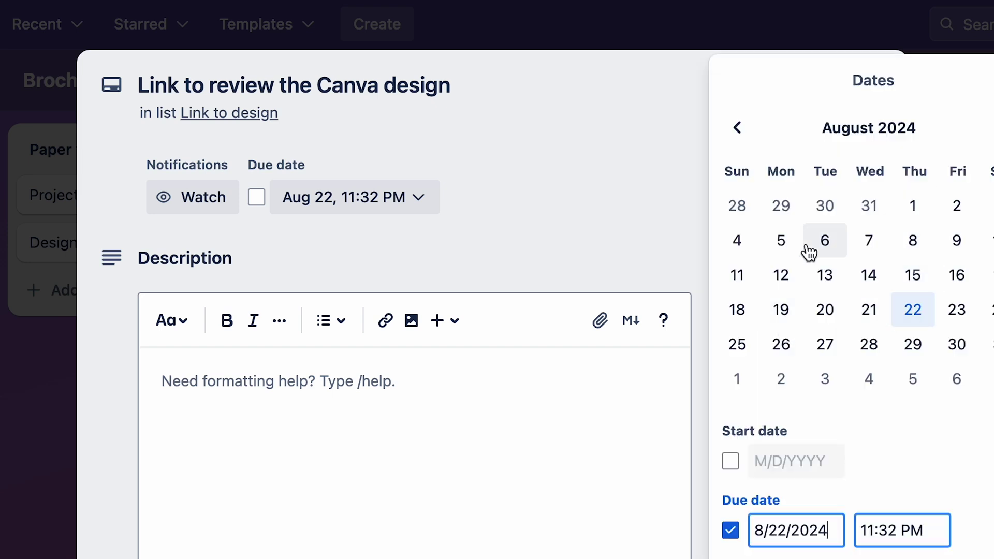
click(656, 188)
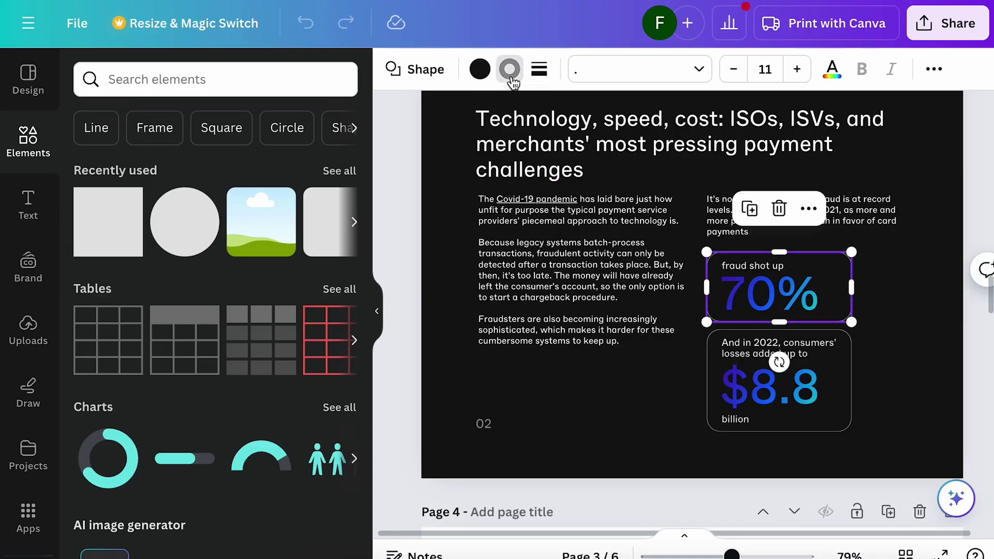
Set the 70% statistic box's border colour to the light-grey swatch
click(510, 70)
click(194, 227)
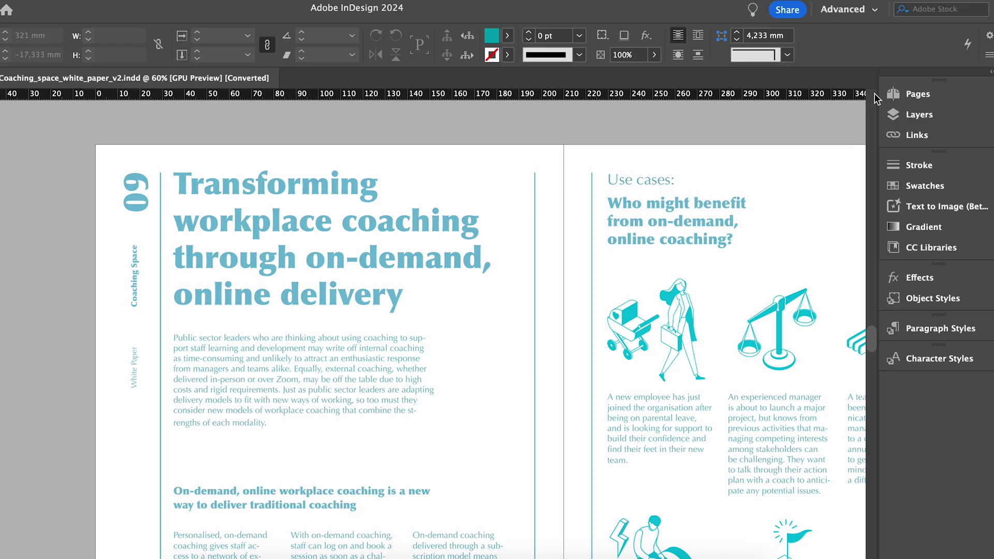
Show the Pages panel and open the A-Mall parent spread to look it over
click(918, 96)
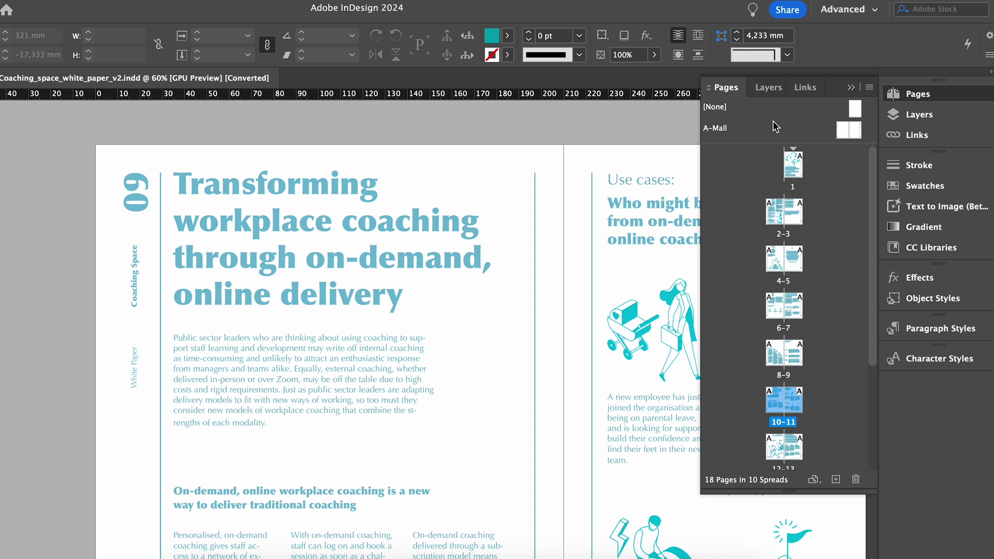
double_click(842, 130)
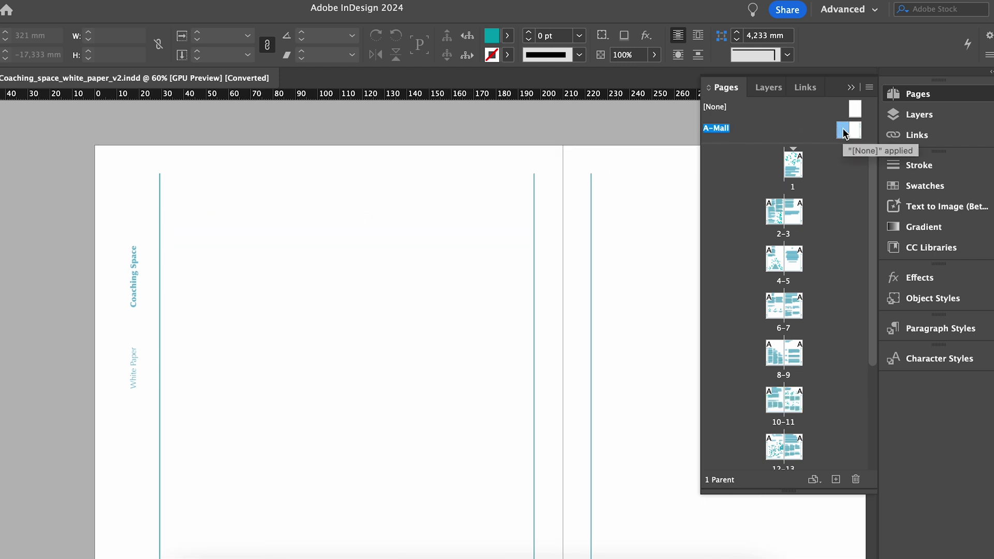
scroll(505, 240, down, 2)
scroll(505, 240, down, 5)
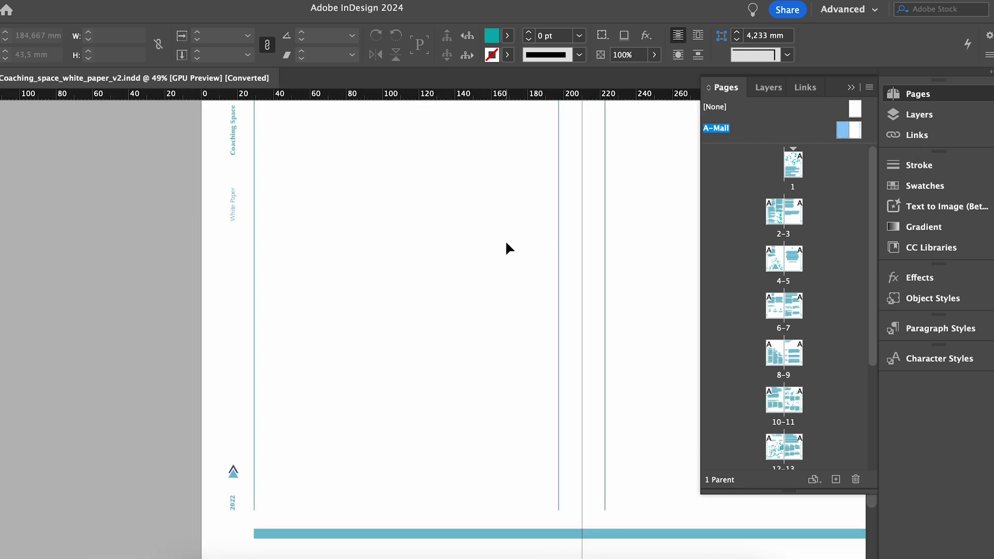
scroll(232, 521, up, 2)
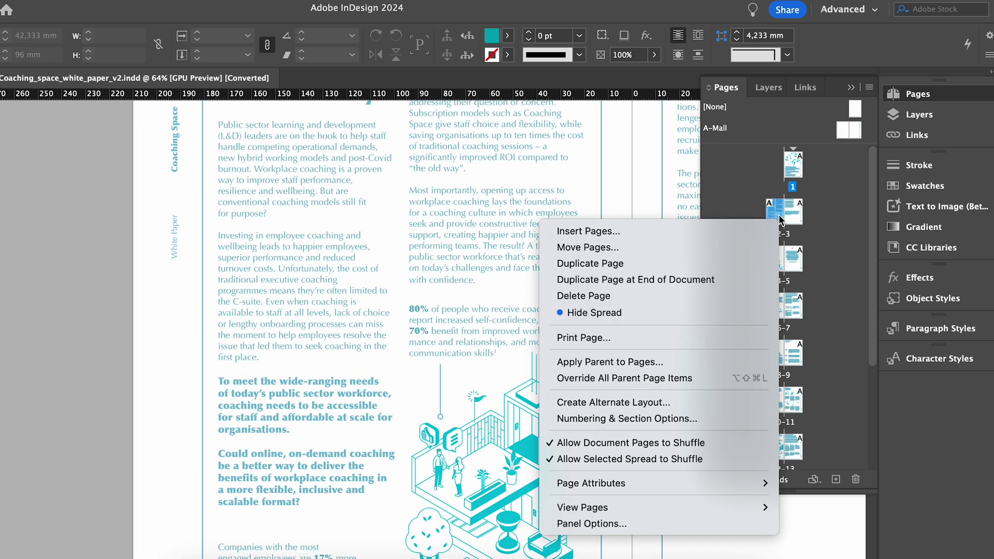
Start Apply Parent to Pages with A-Mall kept as the parent, and view the To Pages choices
click(671, 365)
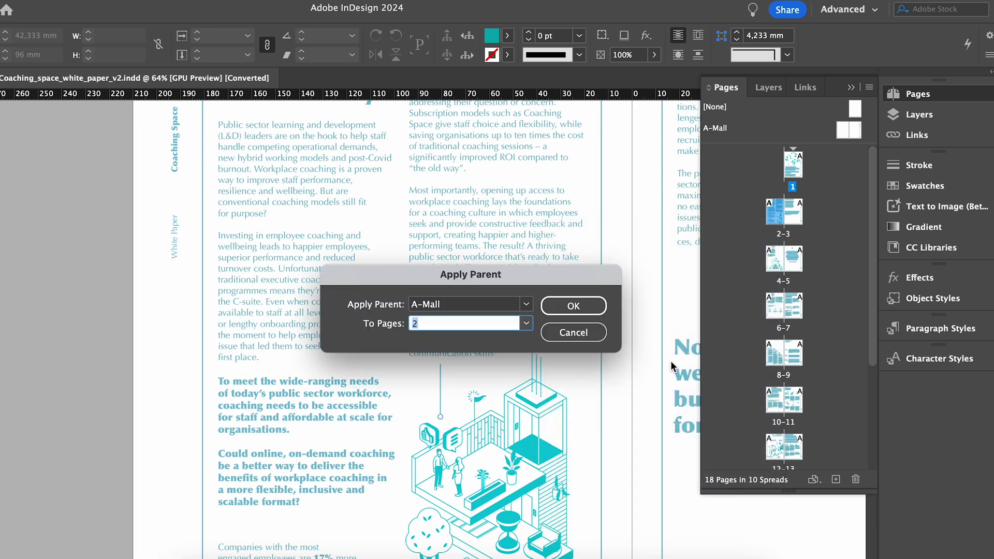
click(526, 304)
click(474, 336)
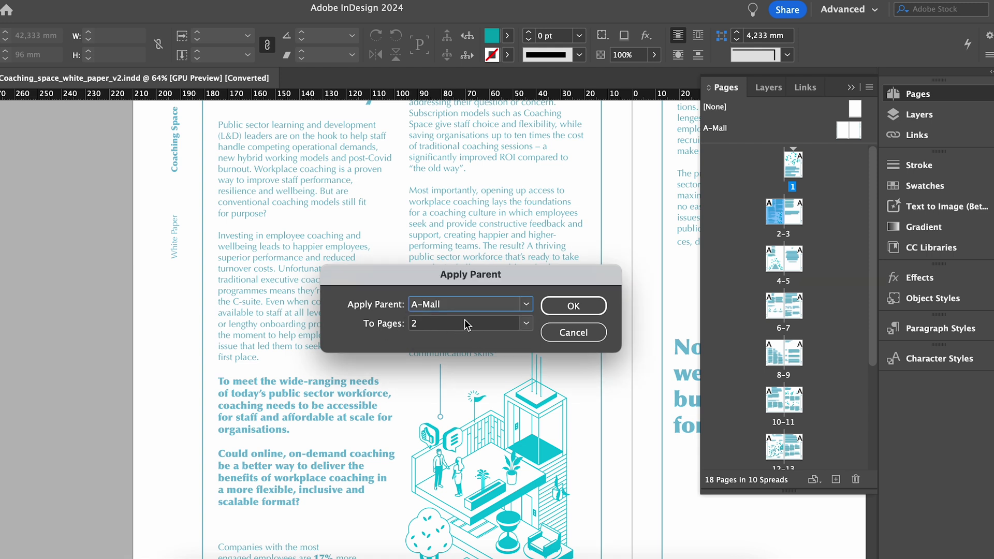
click(527, 325)
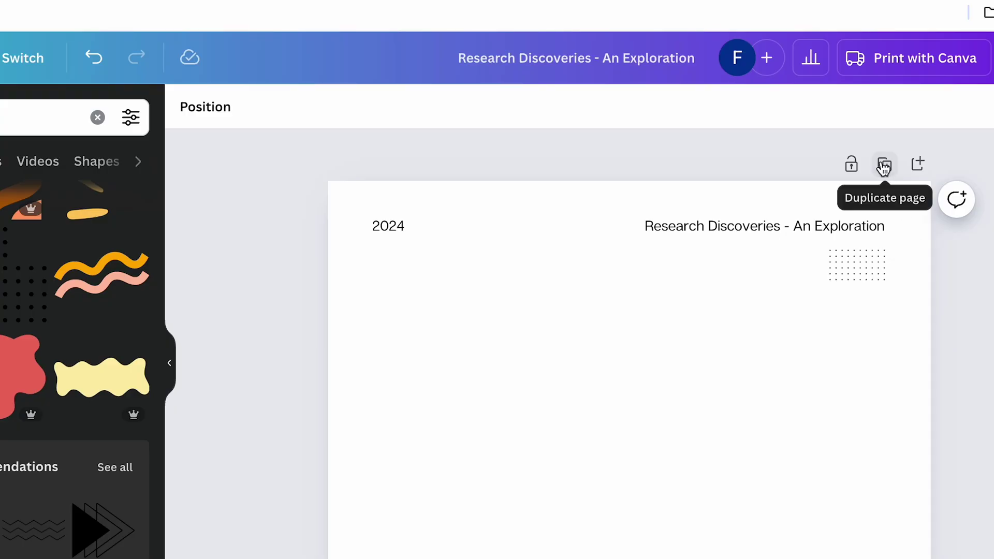
Duplicate the page and add a line beneath the lab photo with weight 2
click(886, 165)
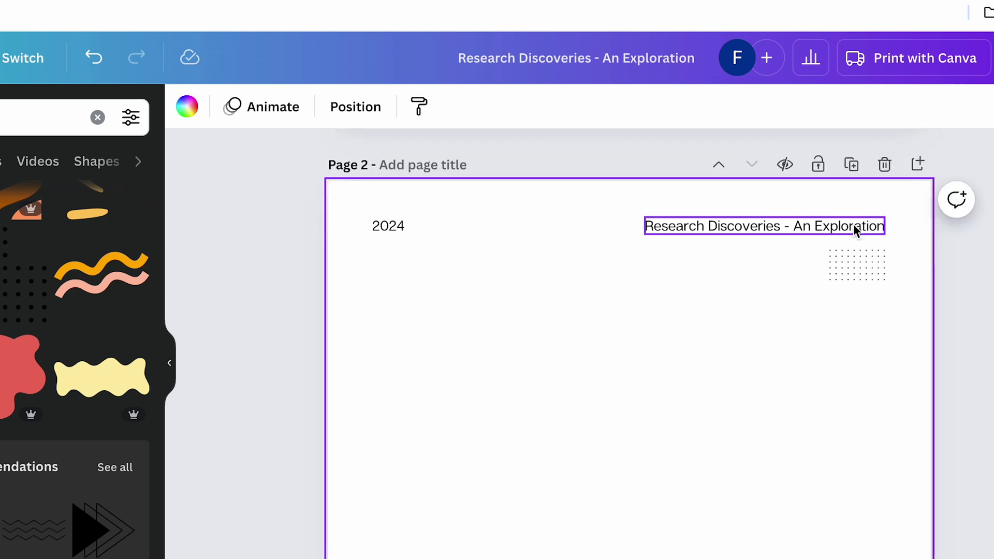
scroll(856, 226, up, 5)
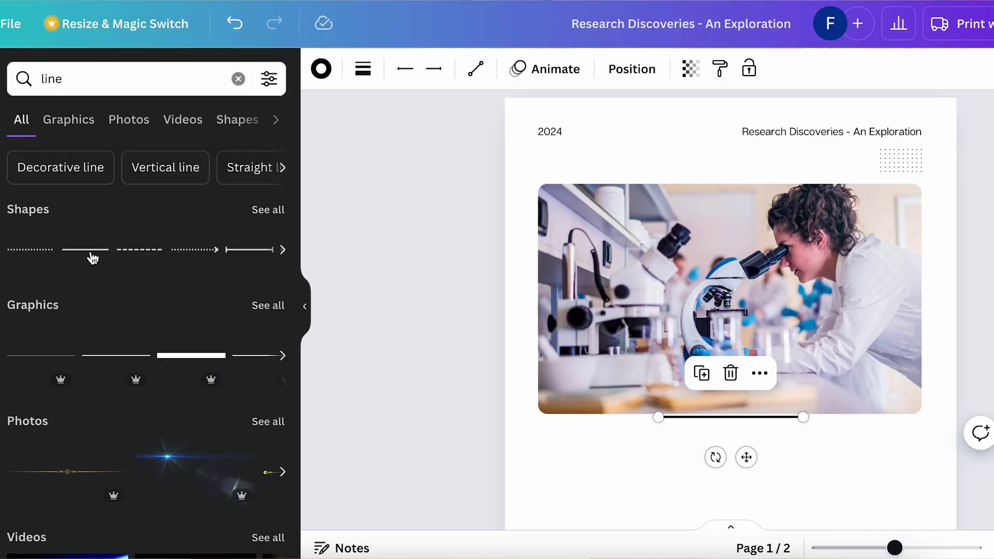
drag(745, 455, 704, 488)
click(363, 69)
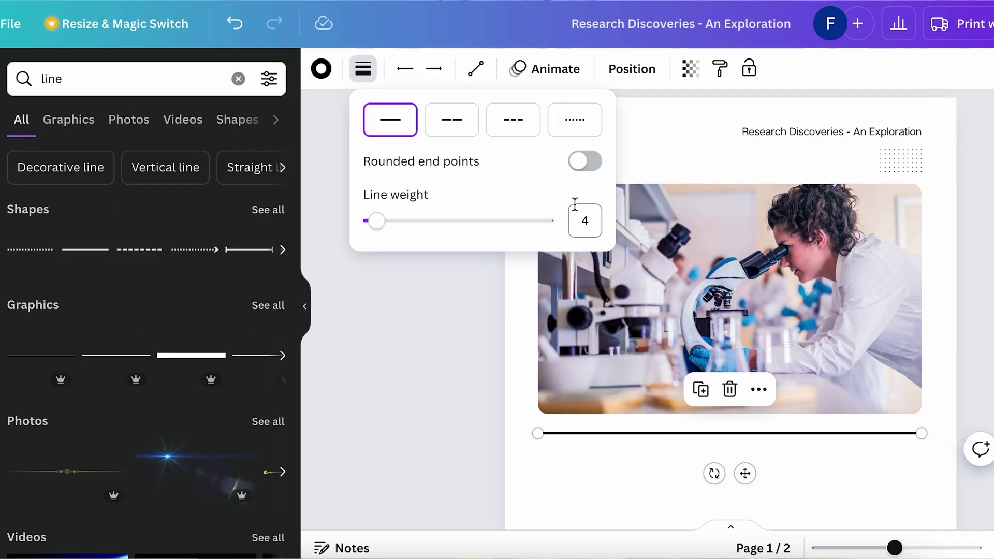
double_click(583, 219)
text(2)
click(461, 448)
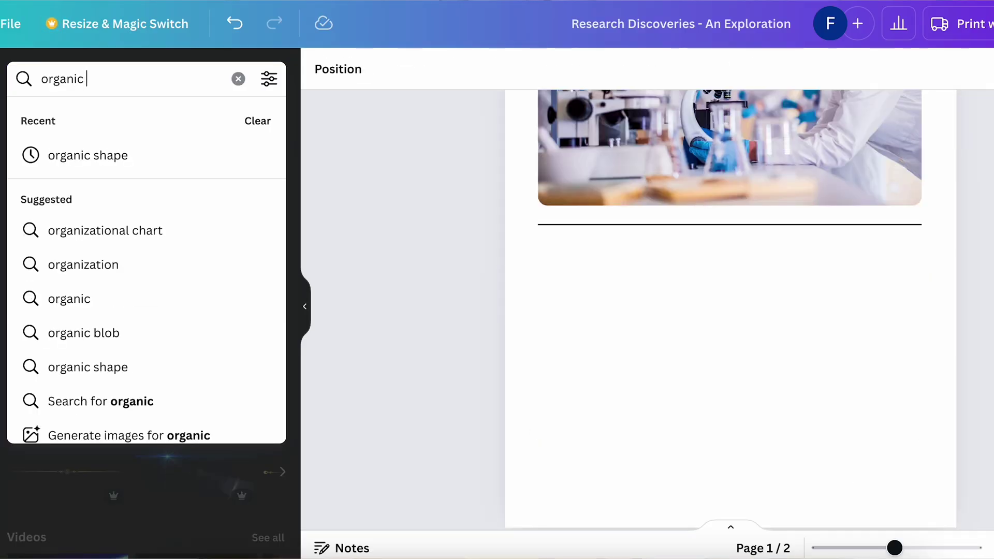
Add an organic blob, recolour it pale cream, and move it toward the page's right edge
click(135, 158)
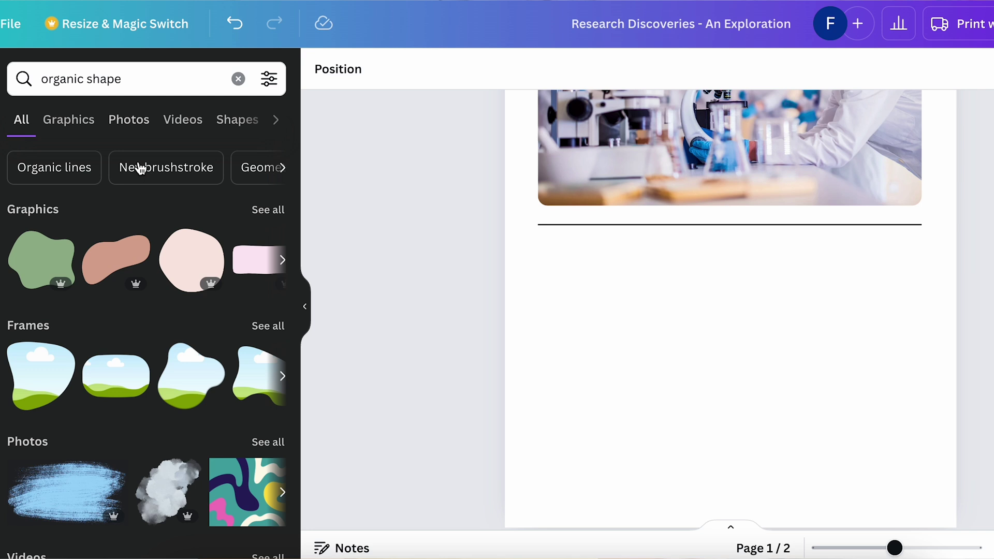
click(148, 279)
click(476, 69)
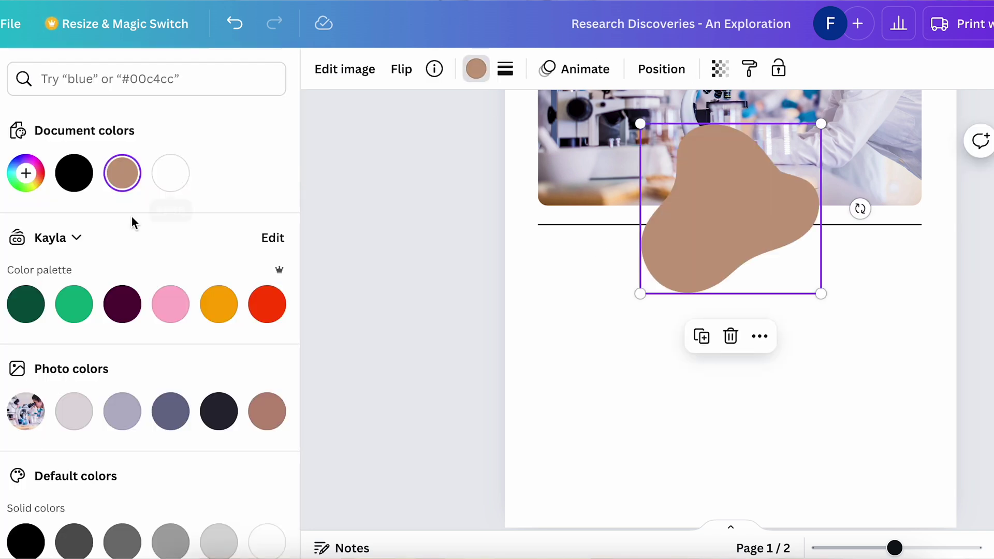
click(23, 173)
click(29, 217)
click(684, 363)
scroll(684, 170, down, 1)
scroll(684, 170, up, 4)
drag(684, 339, 917, 339)
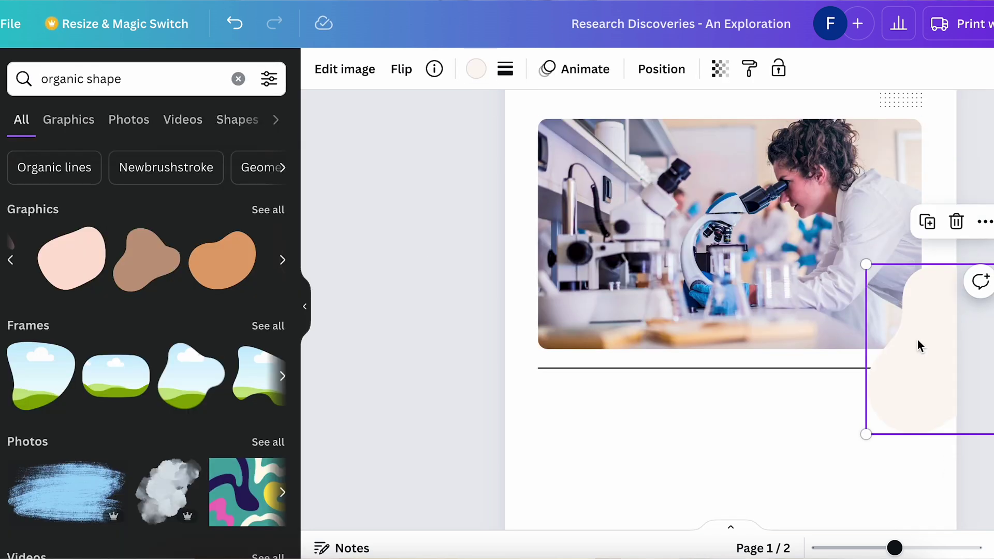
right_click(917, 340)
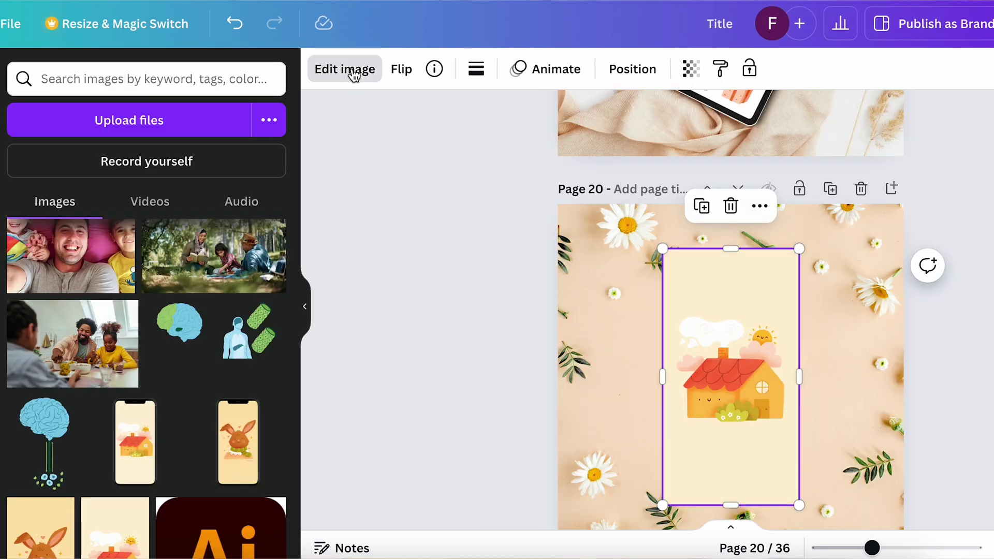
Place the house illustration in a smartphone mockup, enlarge its crop slightly, and tilt it
click(345, 69)
scroll(192, 305, down, 5)
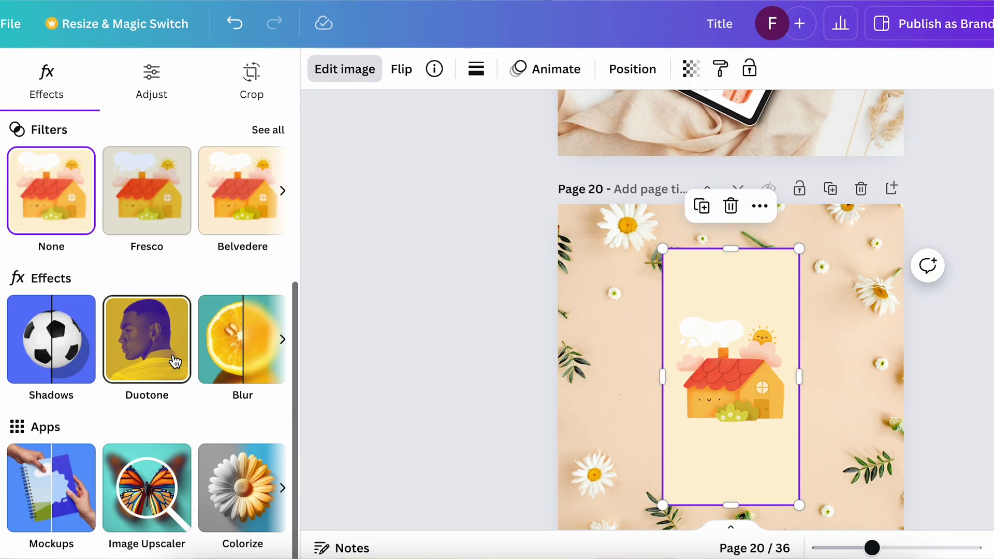
click(49, 488)
click(249, 306)
drag(172, 114, 177, 107)
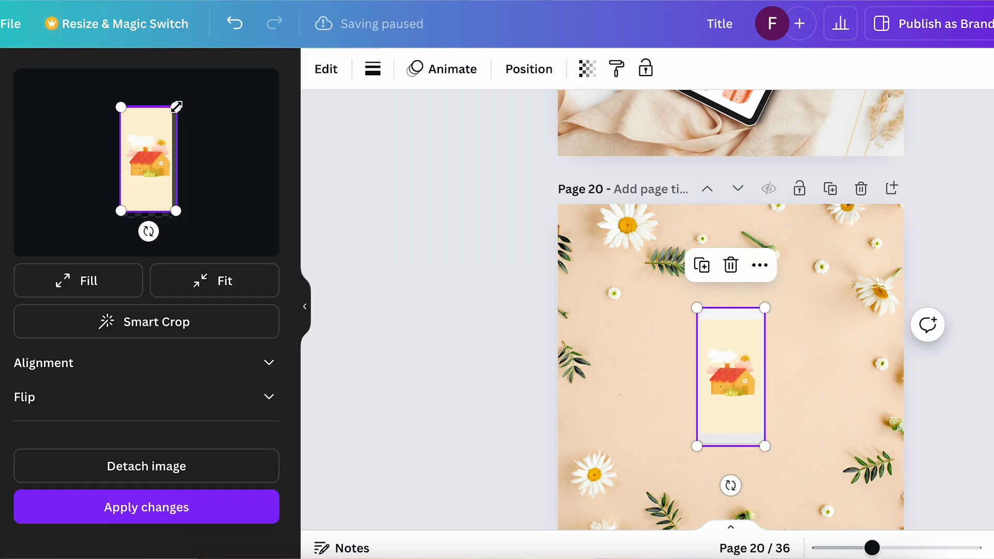
drag(122, 212, 117, 218)
click(146, 507)
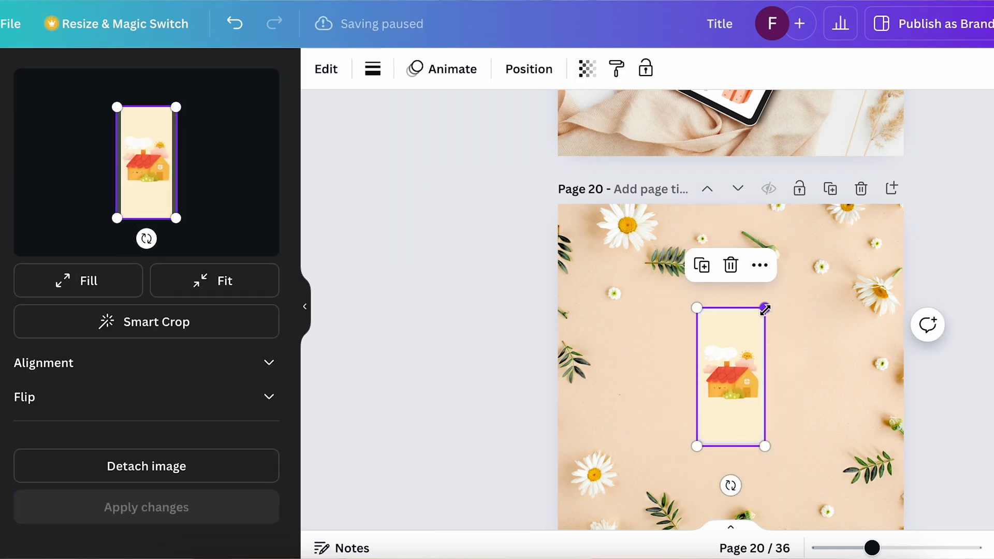
drag(741, 485, 714, 483)
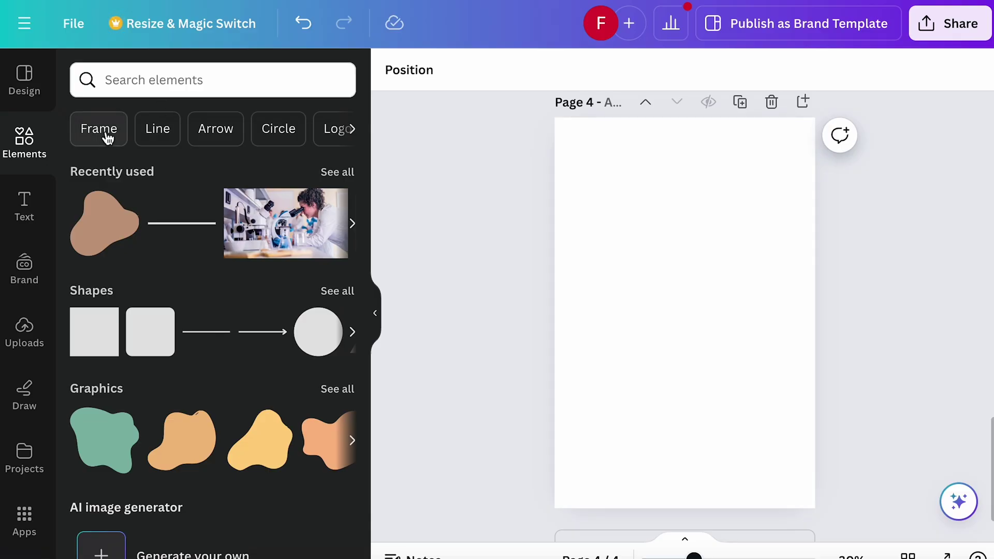
Add a square frame stretched to fill the page, and make the kids-playing photo page 3's background
click(76, 129)
click(119, 291)
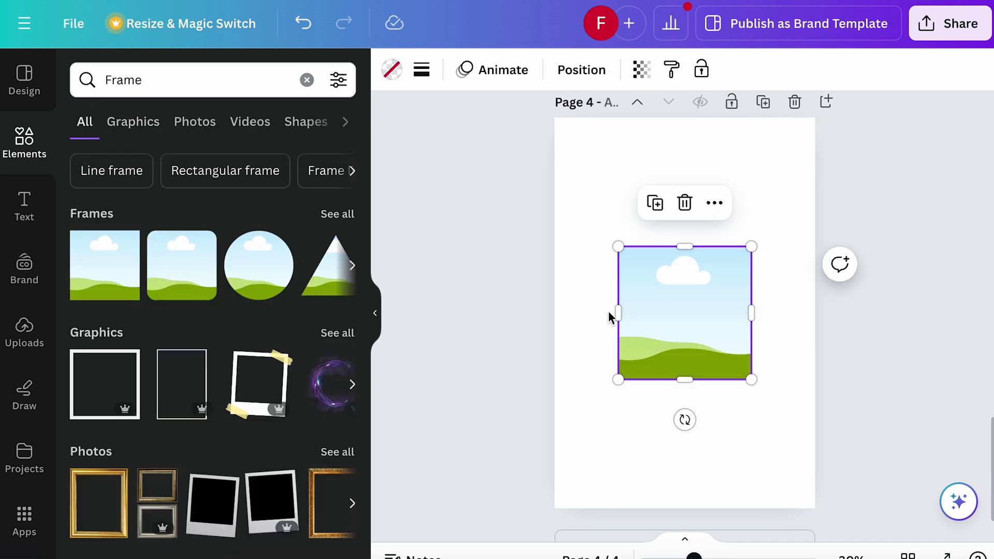
drag(616, 317, 603, 191)
drag(683, 249, 764, 427)
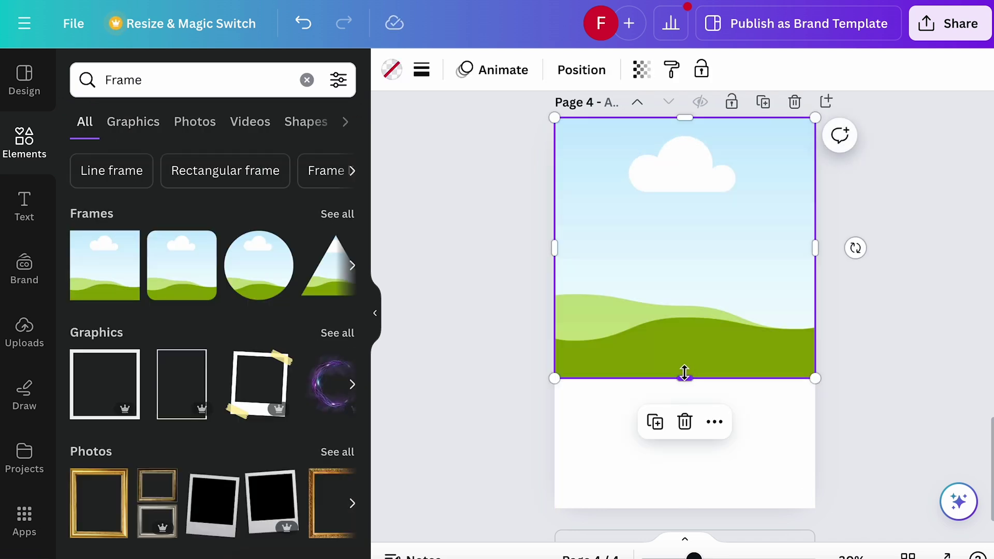
drag(683, 373, 685, 506)
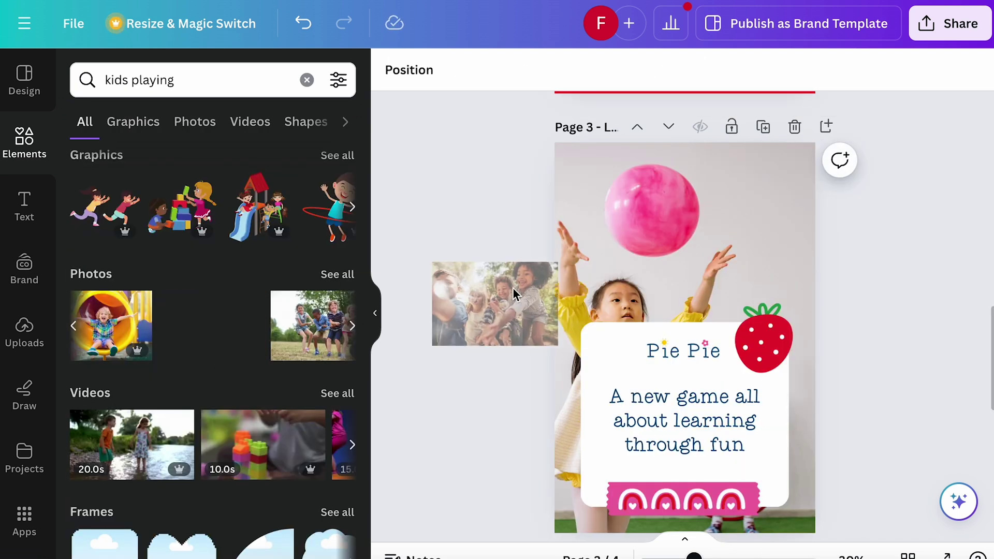
drag(513, 291, 606, 267)
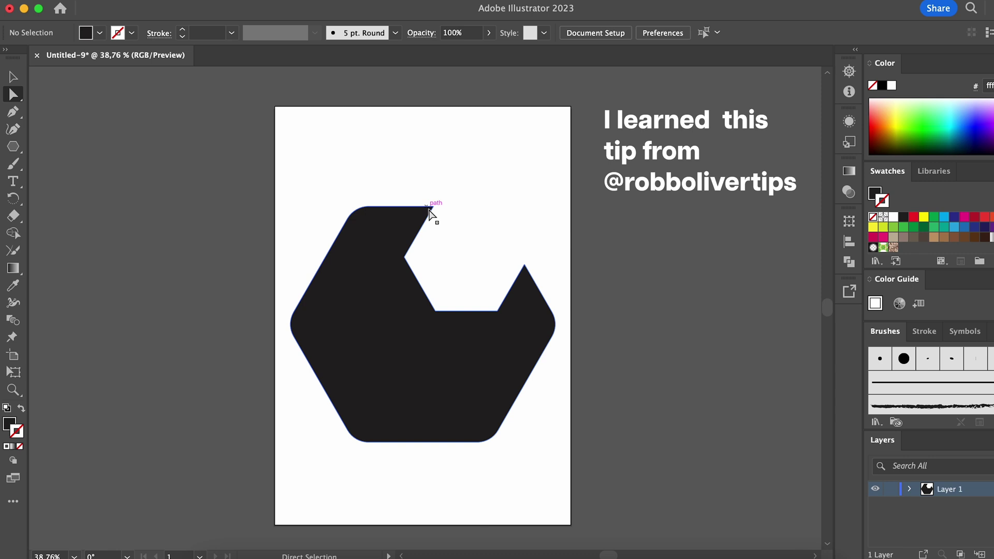
Round the notch corner and right peak of the black shape to about 20 pt
click(430, 208)
shift+click(523, 265)
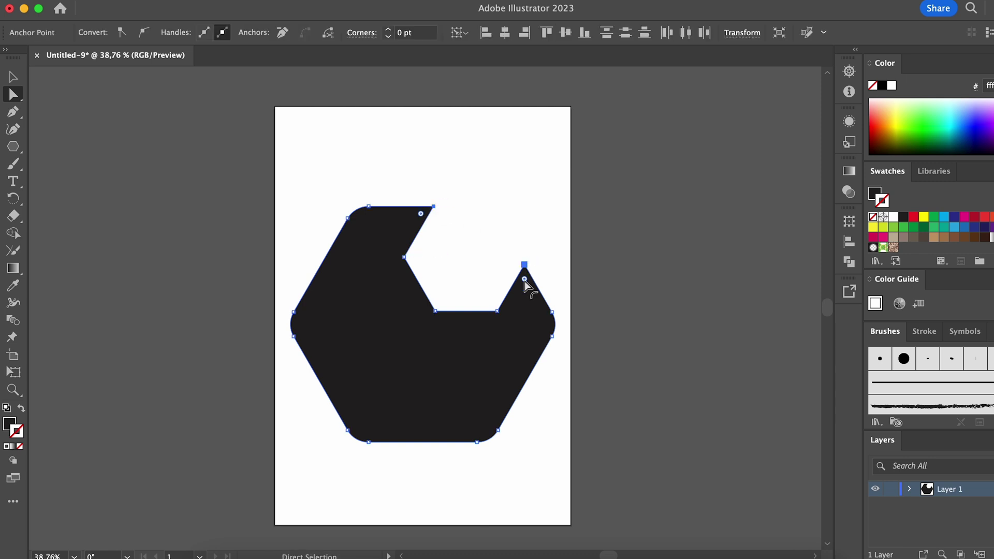
drag(524, 280, 524, 285)
Start Save As and choose SVG as the file format
key(v)
key(super+shift+a)
click(106, 1)
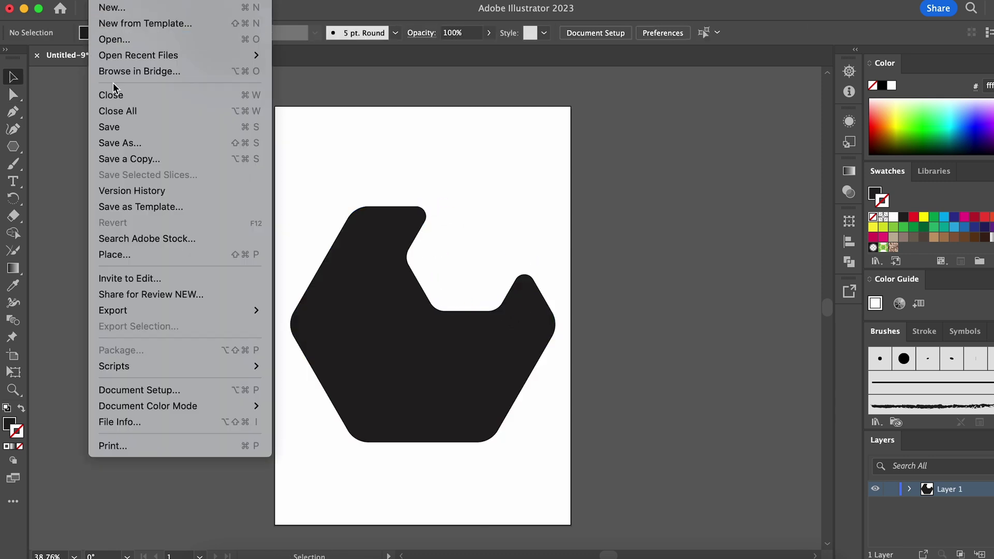
click(155, 143)
click(562, 254)
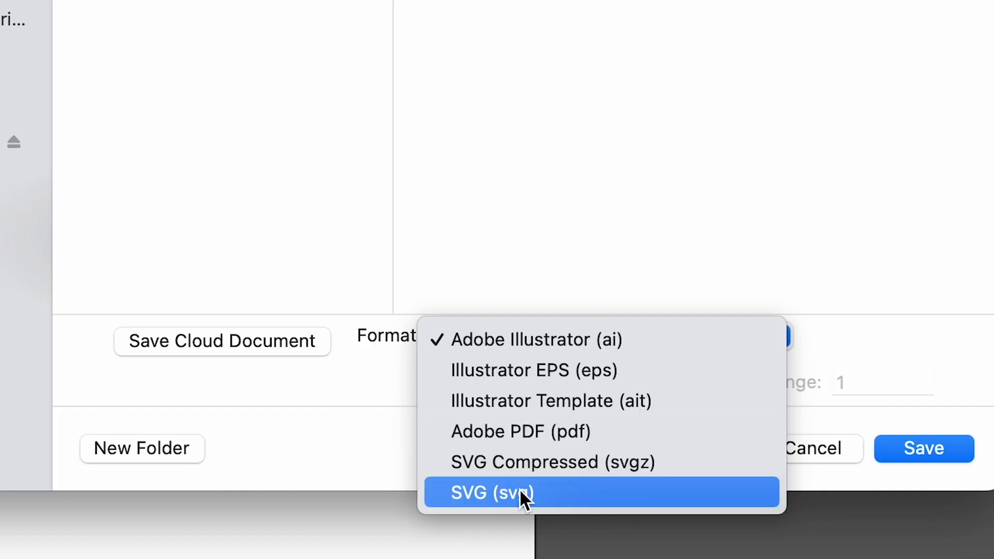
Save the artwork as SVG and convert the inserted hexagon graphic to a PowerPoint shape
click(562, 332)
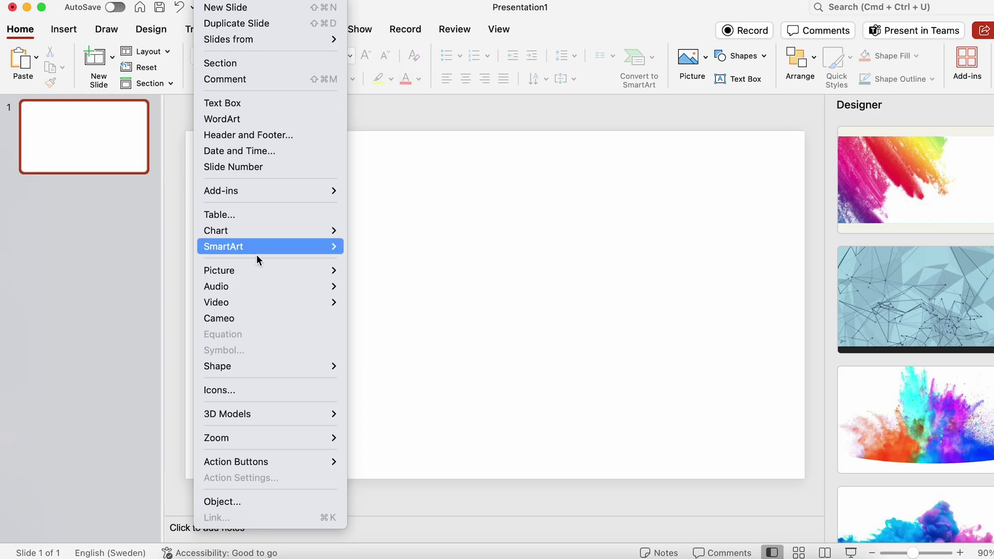
mouse_move(259, 270)
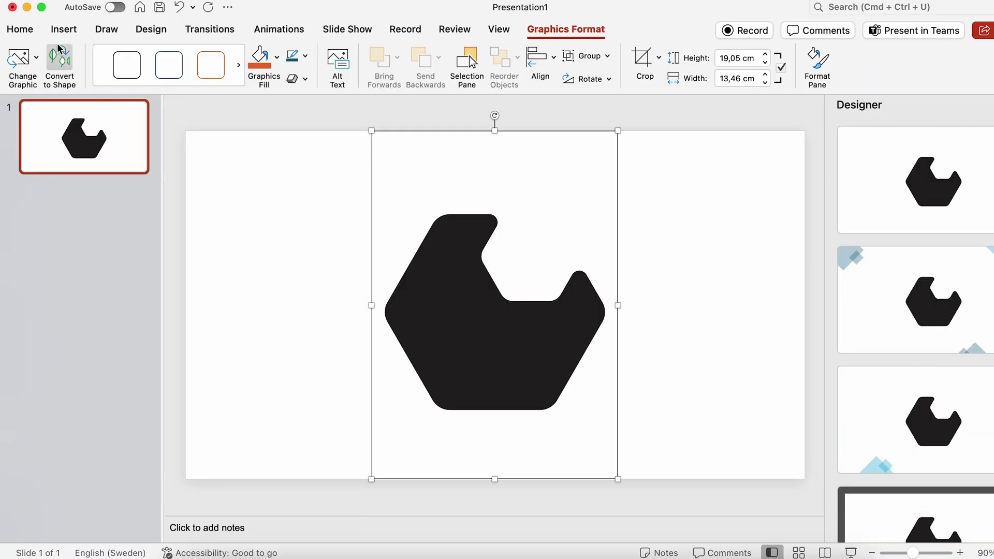
click(60, 66)
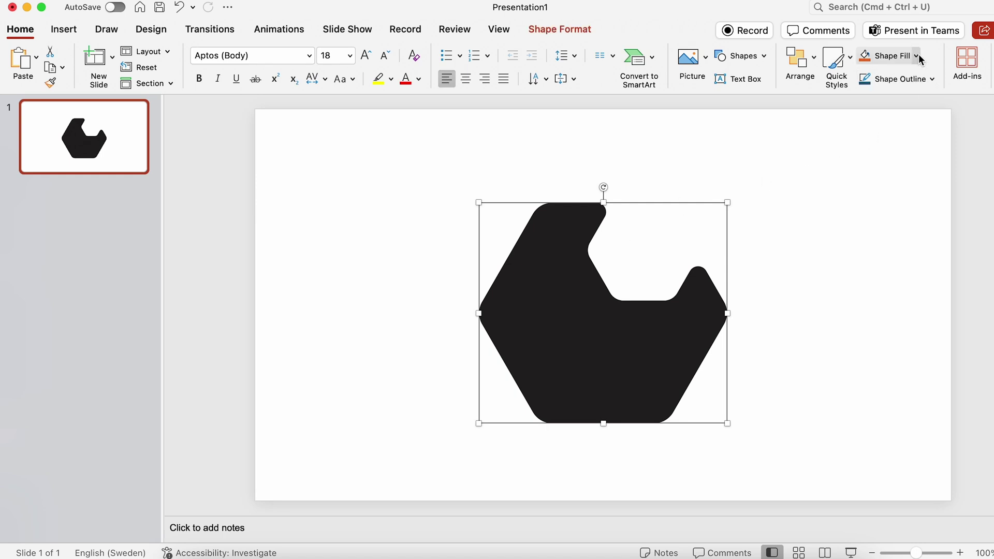
Fill the hexagon with the lilac 'vegan meats' sticker picture and begin saving in another format
click(917, 57)
click(919, 264)
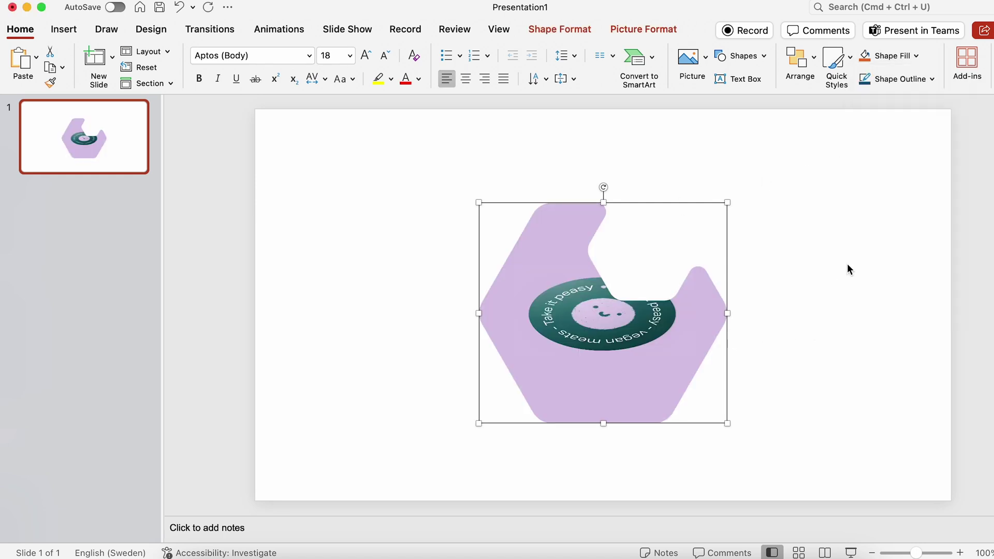
click(828, 265)
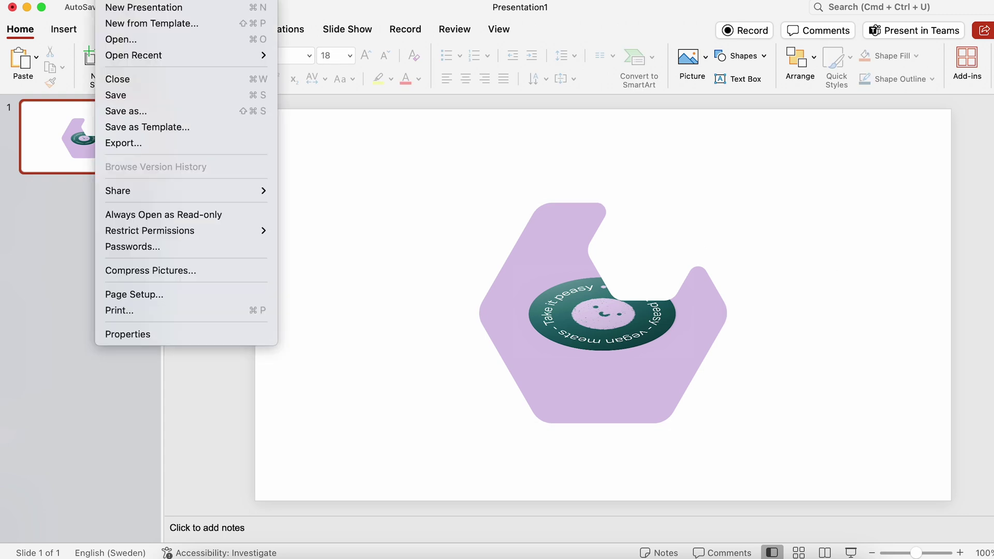
click(126, 114)
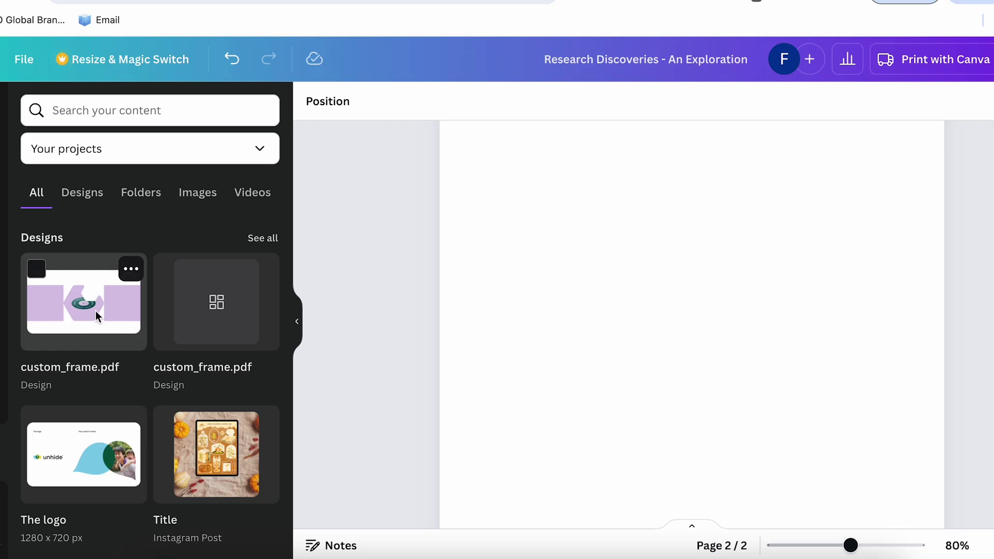
Add custom_frame.pdf as a new page, deleting both purple squares and the hexagon's sticker image
click(96, 313)
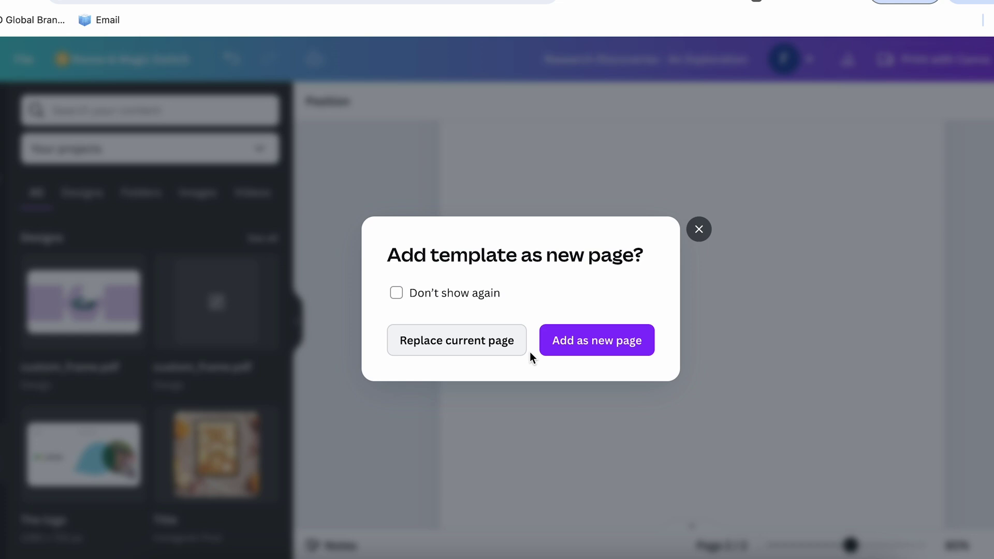
click(572, 342)
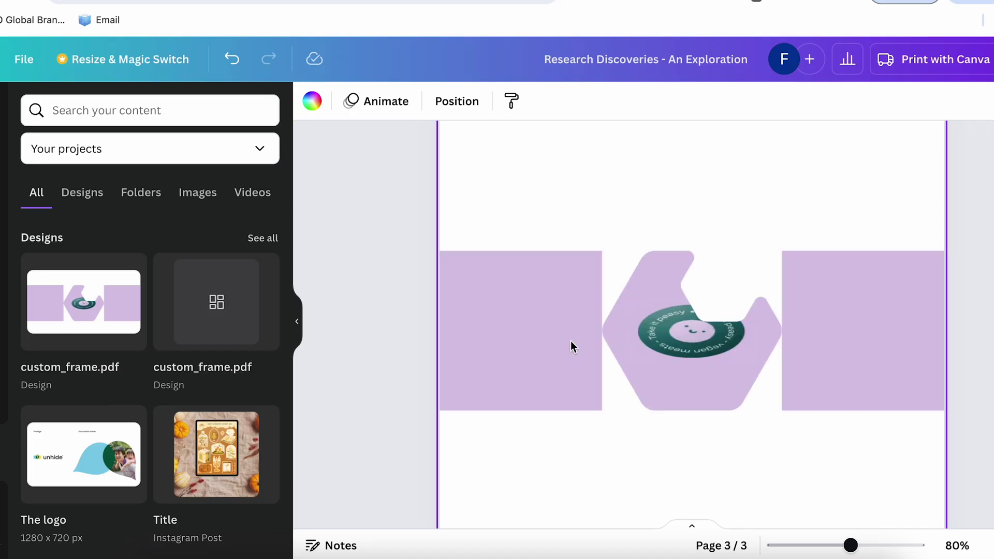
click(548, 366)
key(Delete)
click(844, 331)
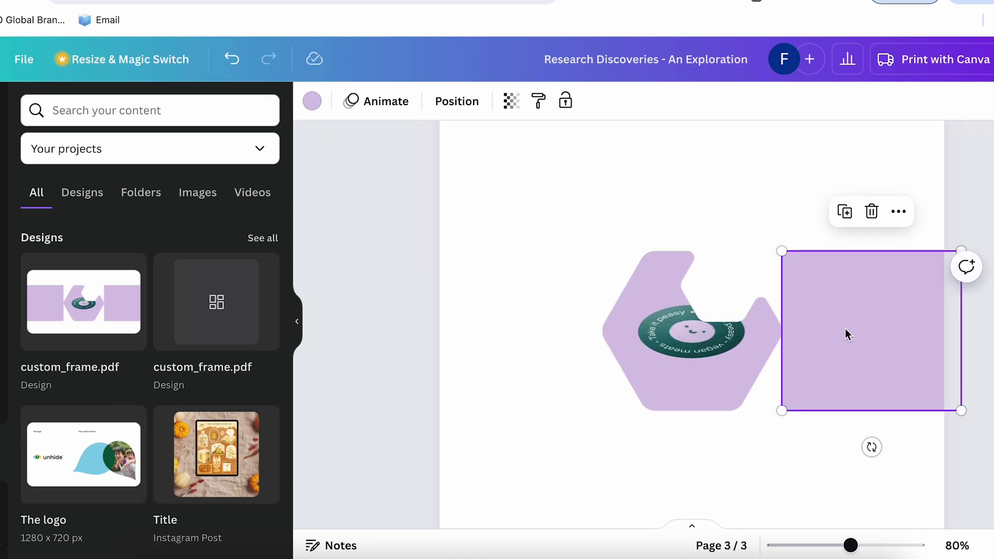
key(Delete)
click(732, 338)
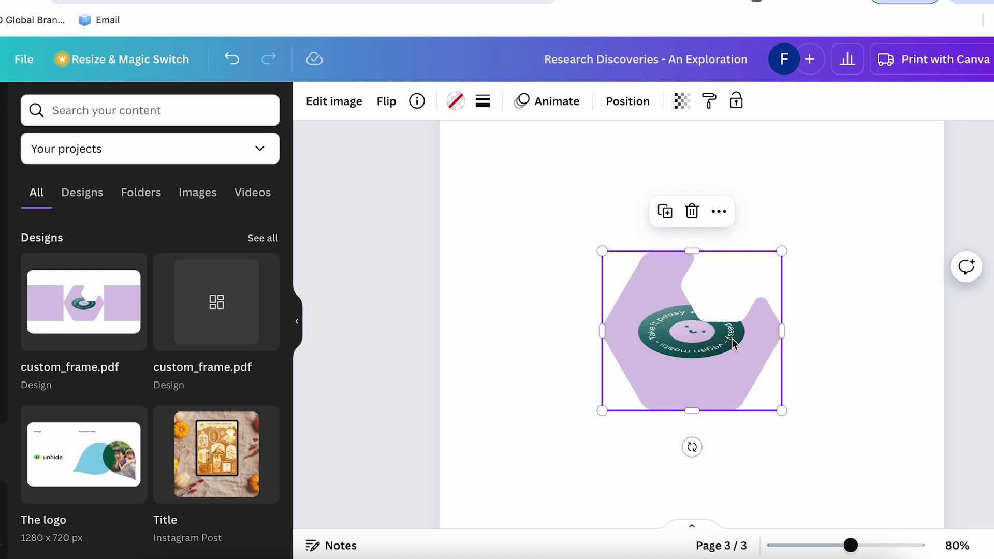
key(Delete)
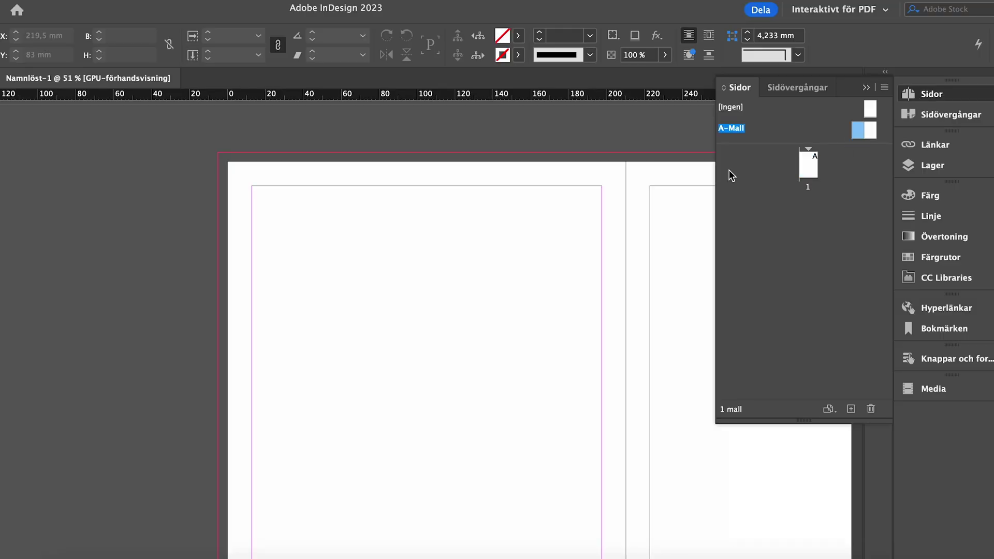
Paste the SunnySide logo onto A-Mall, shrink it, and place it at the top-left corner
key(ctrl+v)
key(ctrl+alt+0)
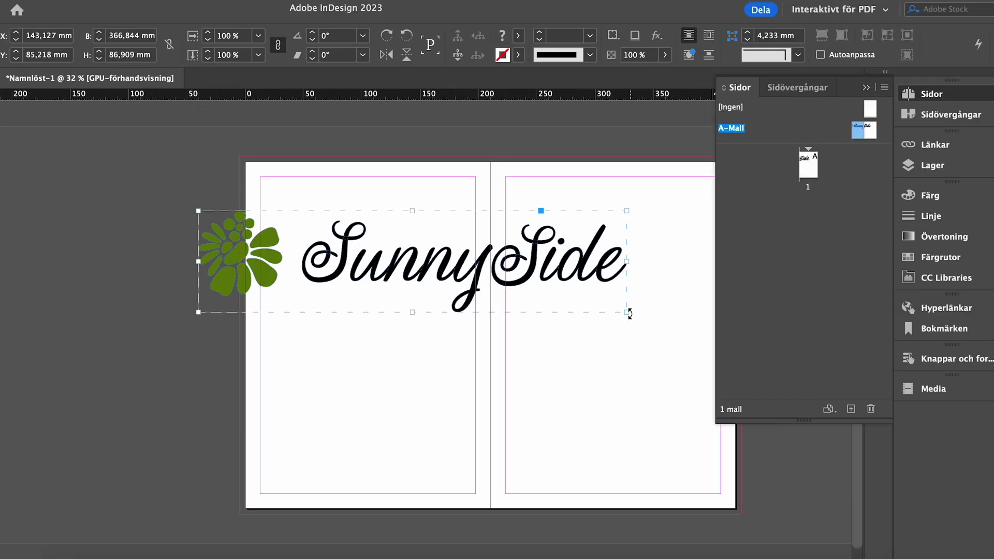
drag(529, 281, 292, 229)
drag(350, 198, 344, 192)
scroll(344, 192, up, 5)
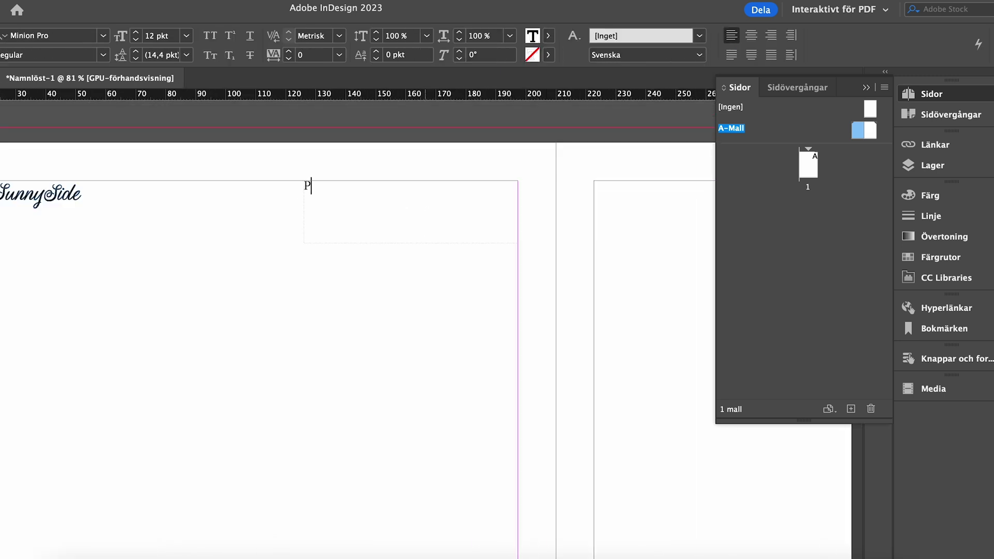
Set the 'Product catalogue' header's font to Libre Baskerville Italic
click(83, 35)
text(Libre)
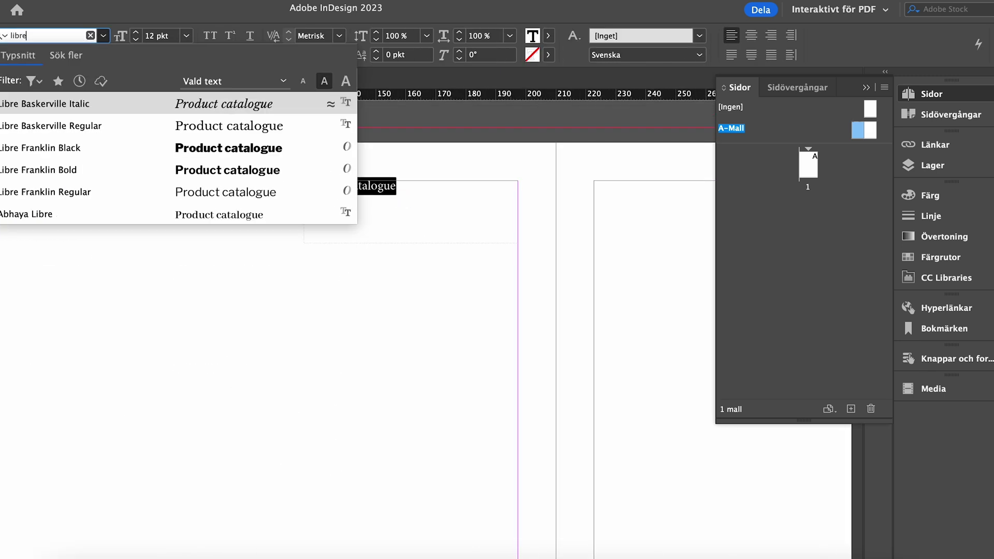
click(88, 110)
key(Escape)
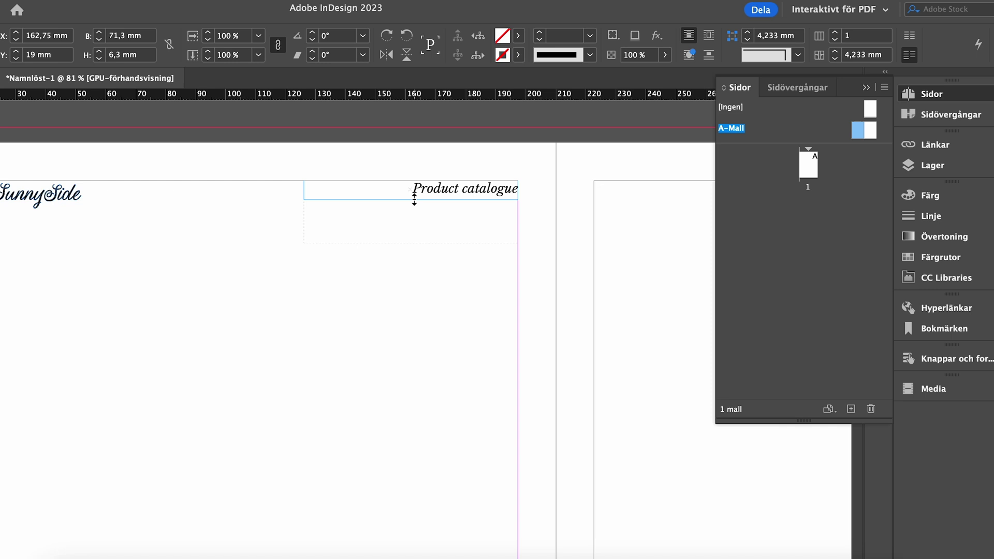
Duplicate the Product catalogue frame, move the 01 number to the lower-right corner, and select the wave graphic
drag(510, 189, 511, 207)
triple_click(477, 204)
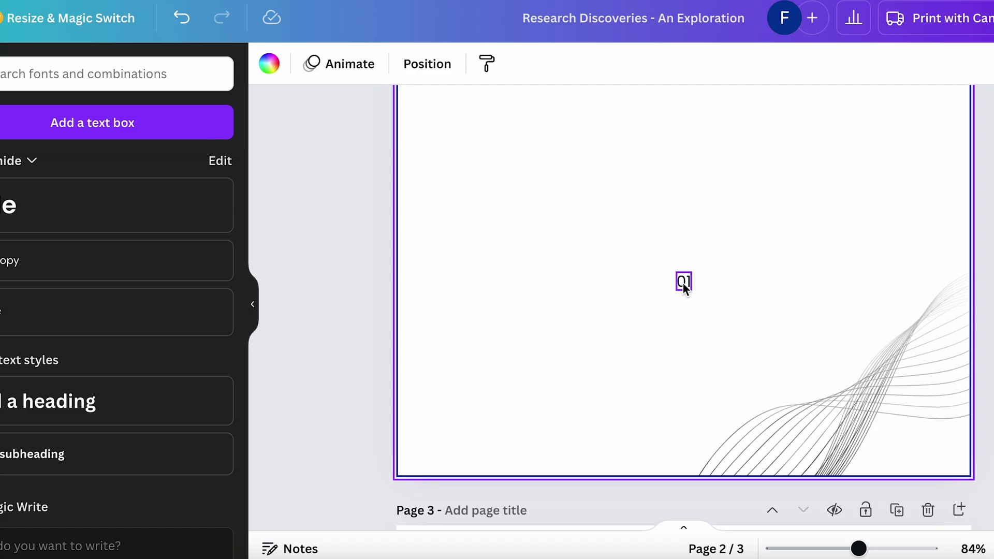
drag(683, 285, 906, 447)
click(948, 317)
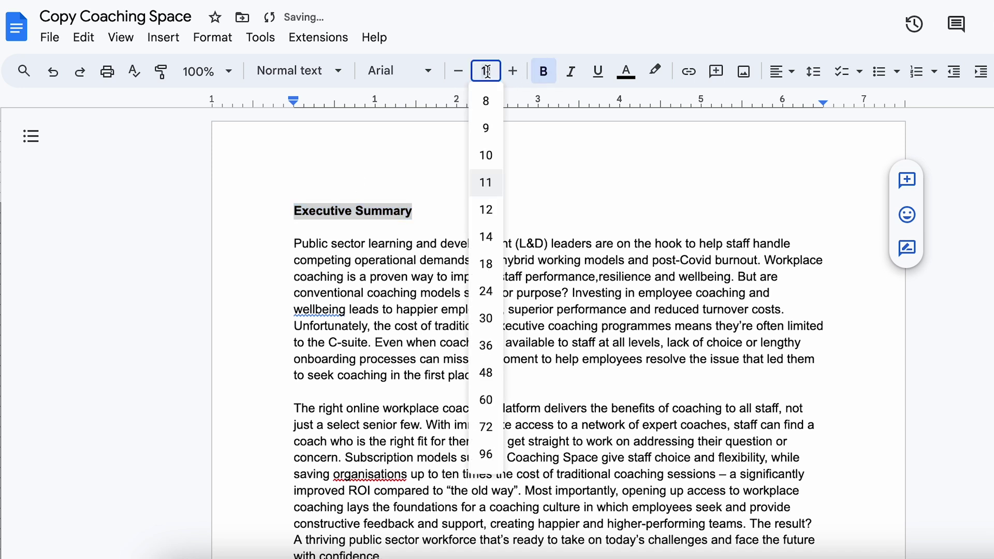
Make the Executive Summary heading 24 pt and bold the final paragraph beginning 'To meet'
click(487, 290)
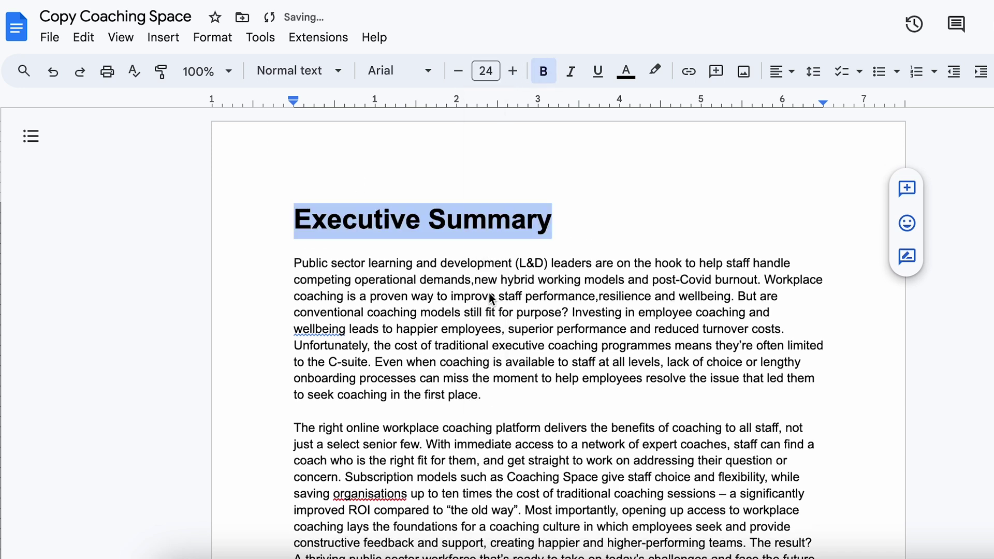
click(575, 221)
scroll(558, 269, down, 2)
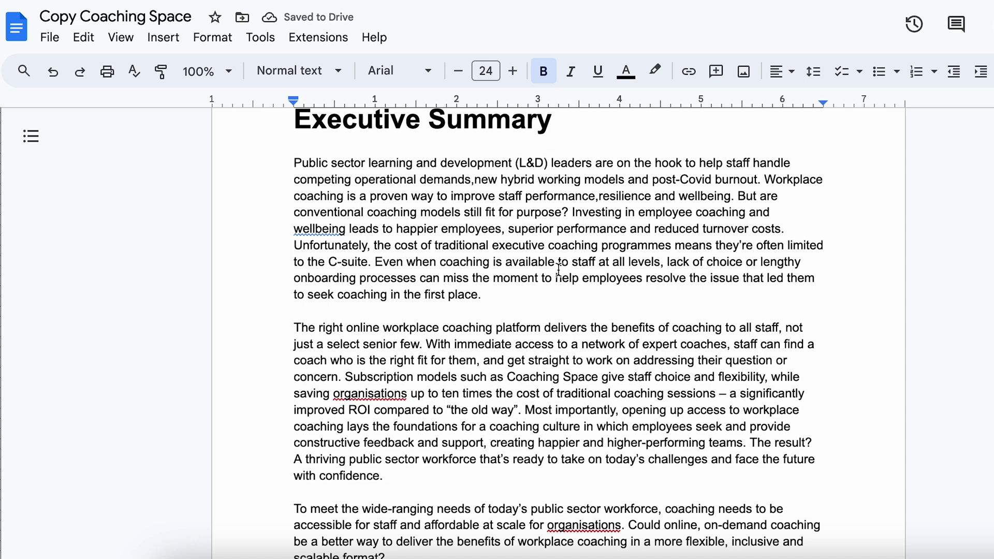
scroll(558, 269, down, 2)
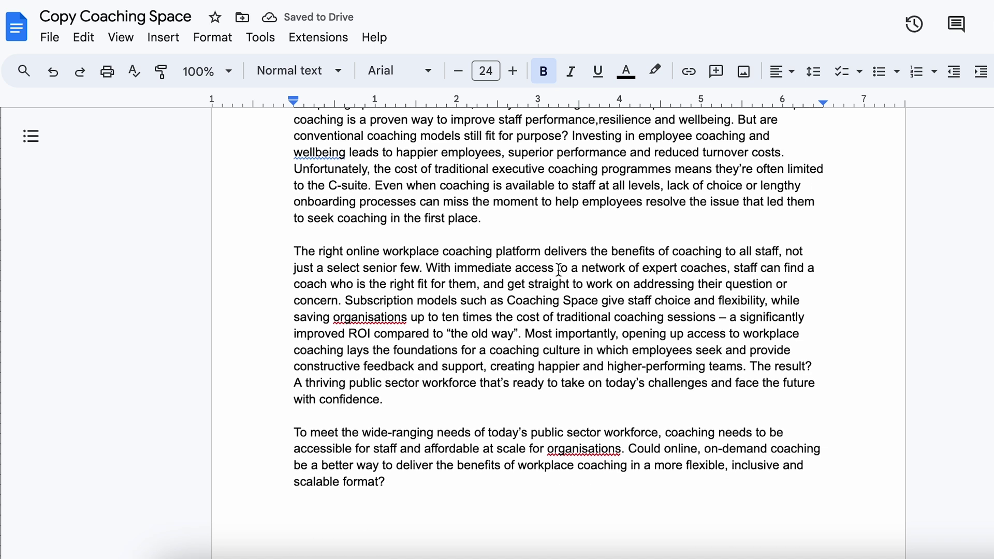
drag(294, 426, 390, 484)
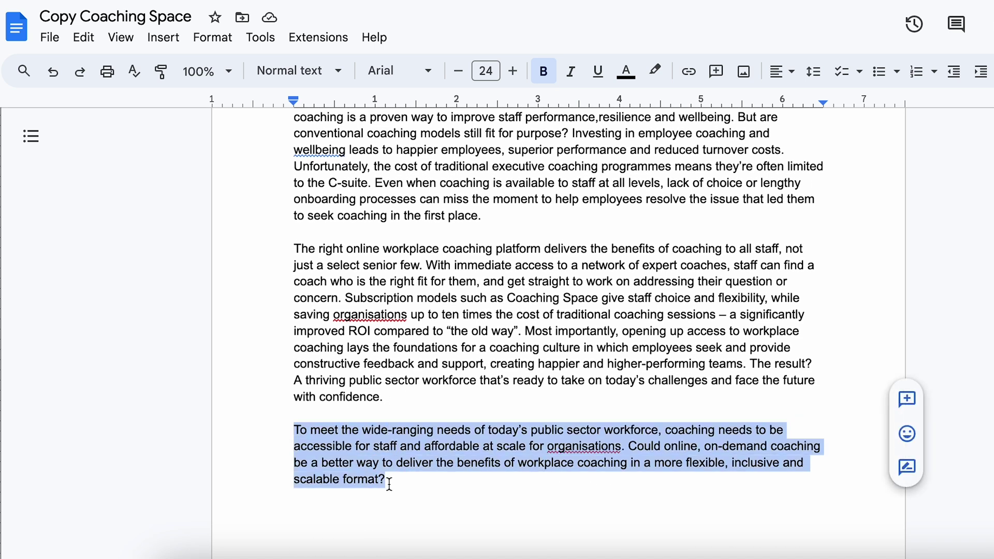
click(544, 77)
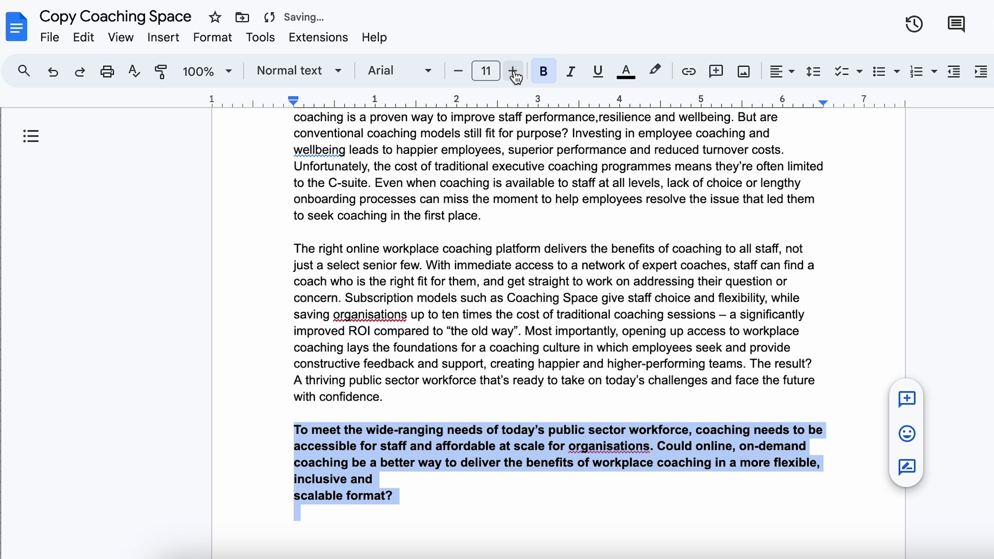
click(495, 70)
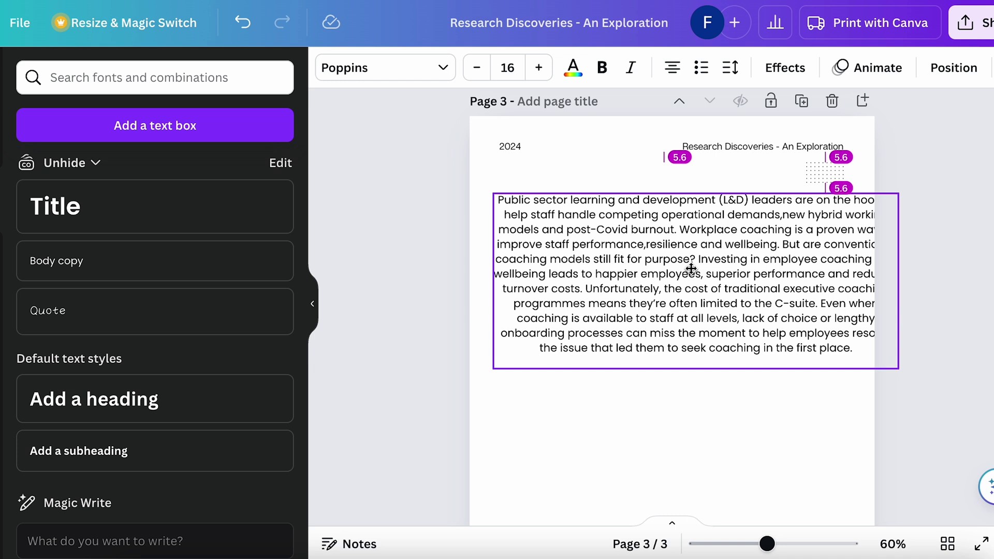
Set the body text to 12 pt and left-aligned, narrow it, and duplicate it into a second column
click(672, 67)
click(476, 67)
click(477, 67)
click(476, 68)
click(476, 67)
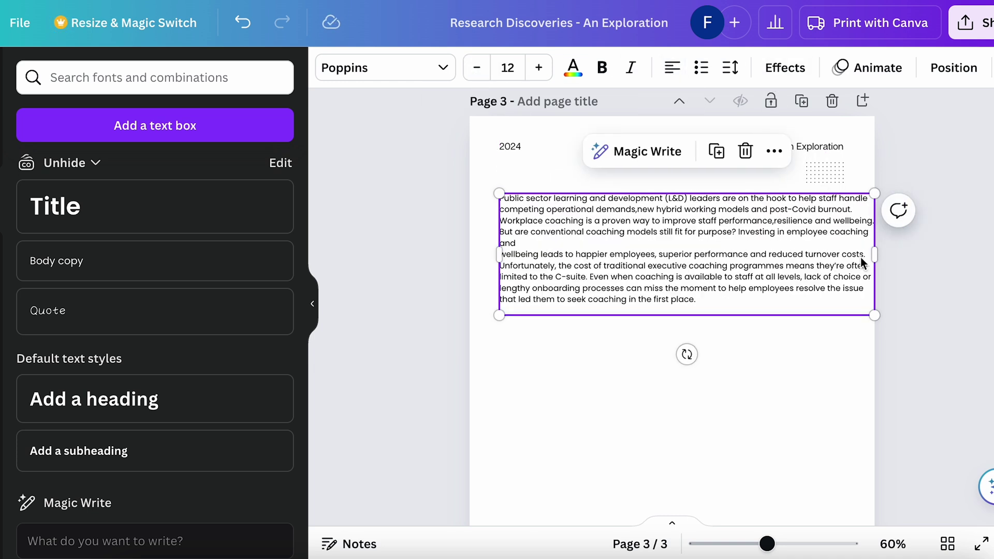
drag(875, 254, 664, 250)
scroll(701, 259, down, 1)
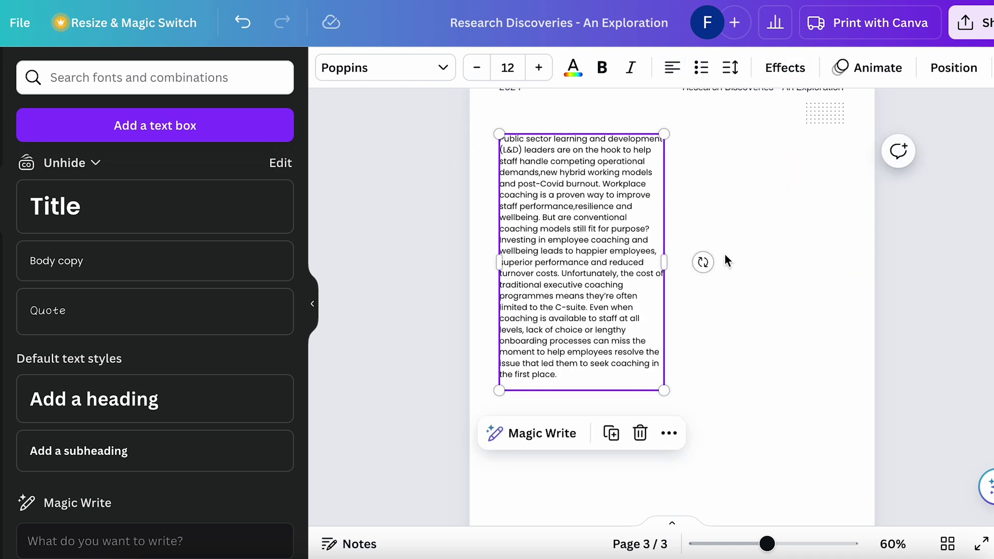
drag(606, 231, 761, 228)
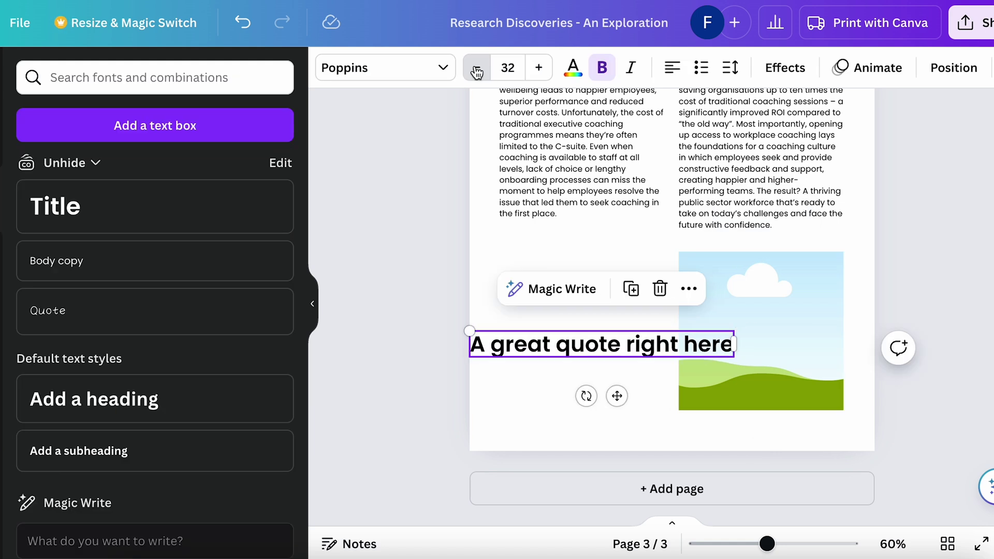
Add a quote text box aligned and narrowed to the left column, and widen page 4's image
click(477, 68)
click(476, 67)
click(476, 68)
click(477, 67)
click(477, 67)
click(476, 67)
click(477, 67)
click(477, 67)
drag(533, 359, 558, 354)
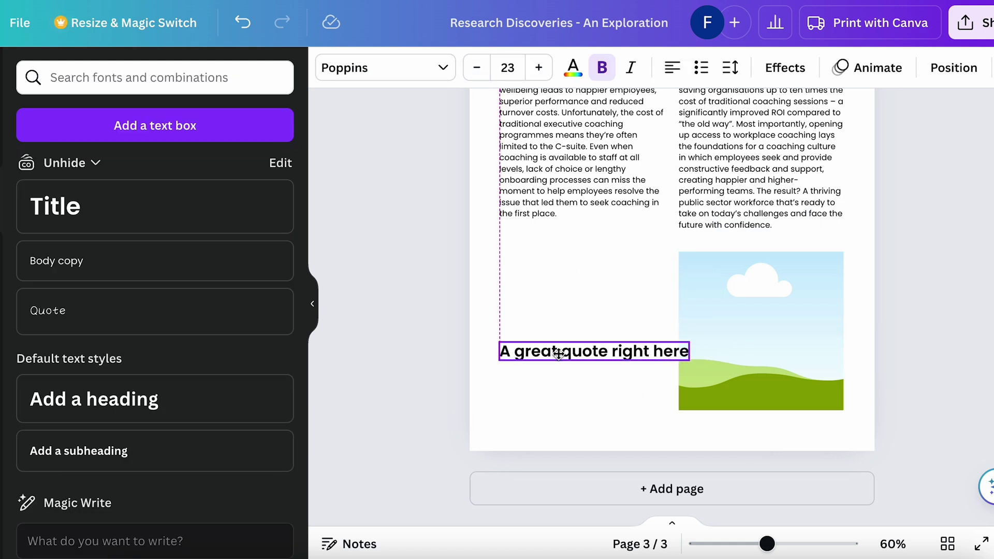
drag(691, 352, 619, 351)
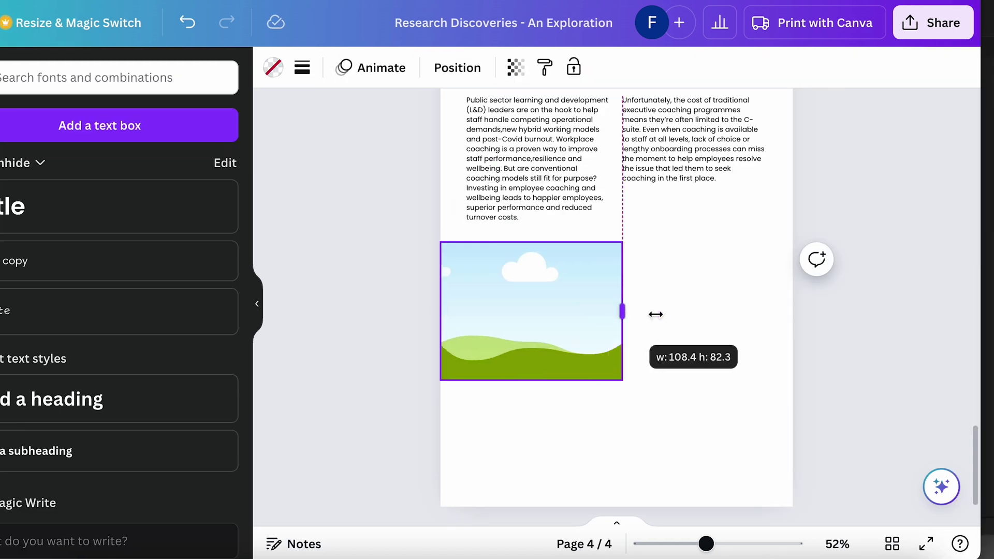
drag(654, 313, 791, 315)
scroll(791, 314, down, 1)
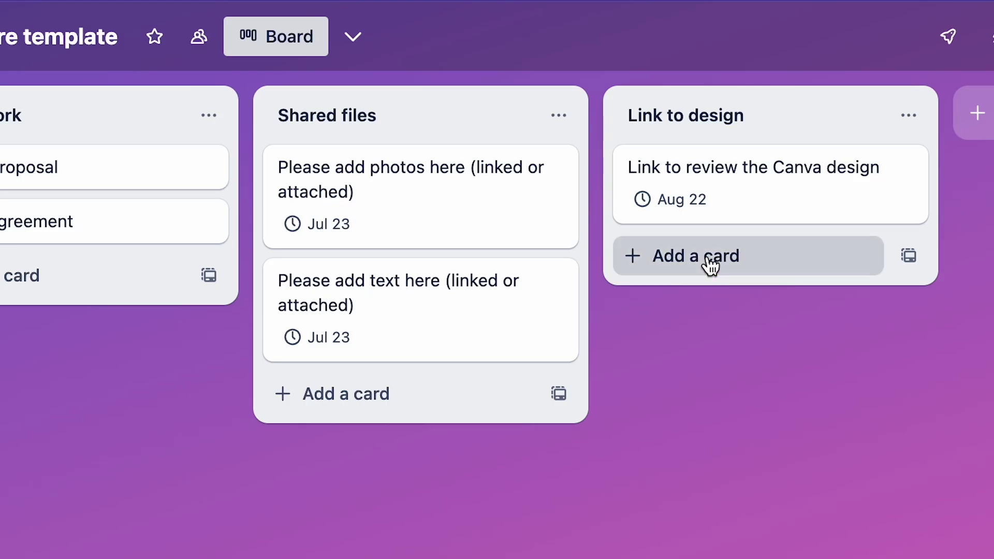
Start a new Trello card in the Link to design list
click(709, 262)
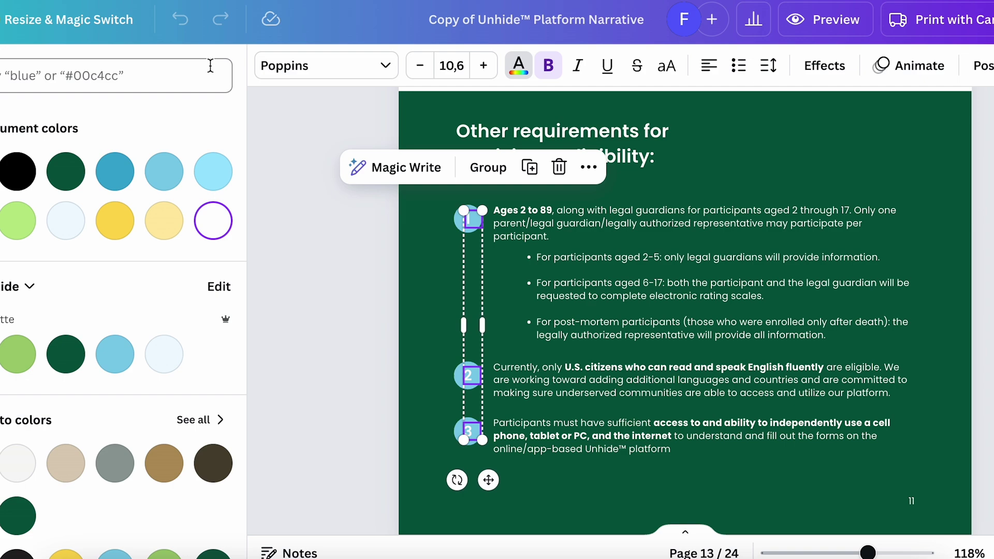
Add the third numbered circle to the selection and make the circle numbers dark green
click(66, 168)
click(919, 284)
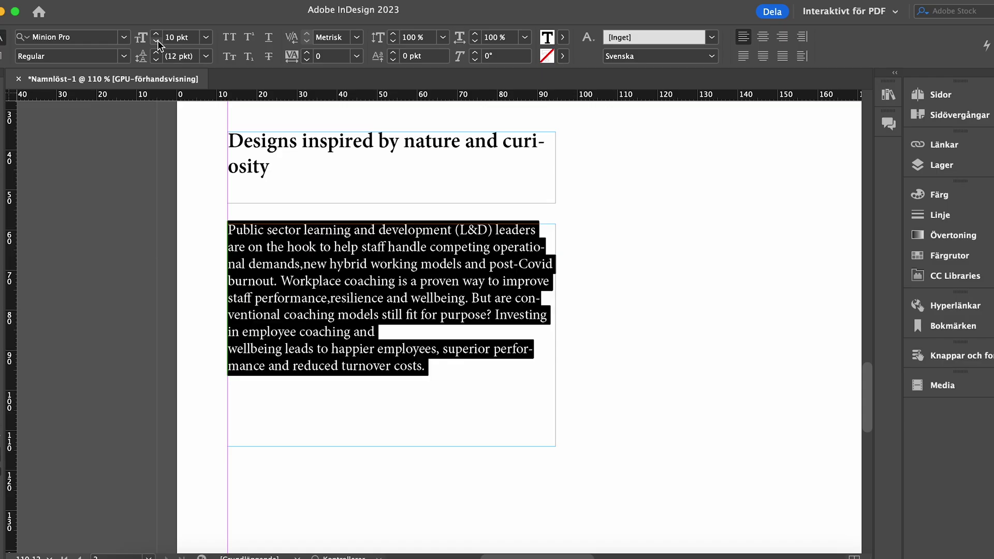
click(214, 304)
scroll(212, 303, down, 3)
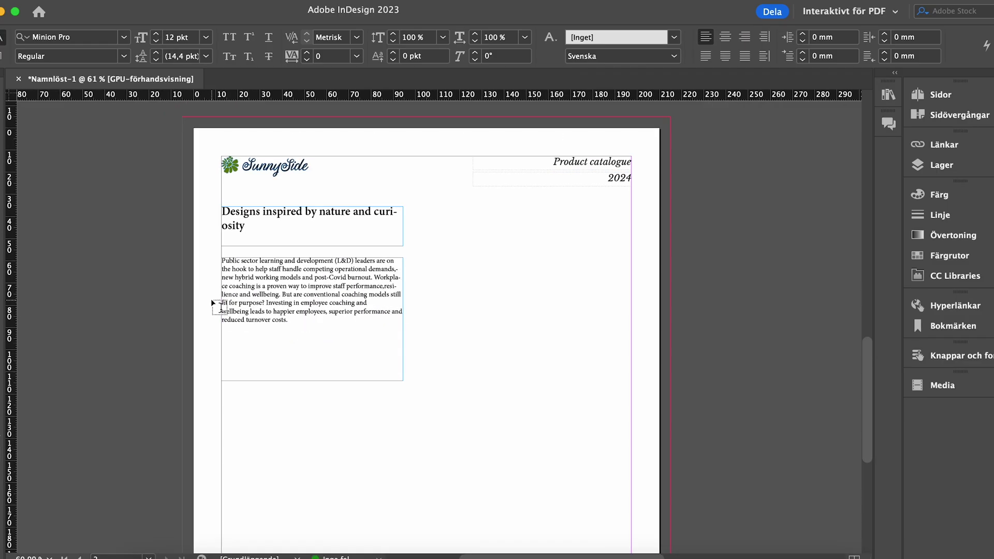
scroll(213, 303, up, 3)
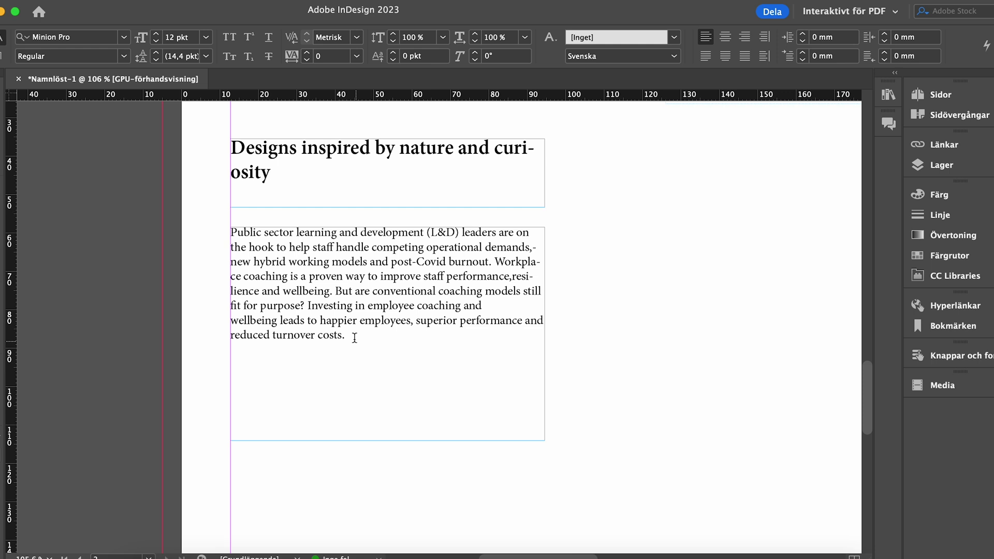
Raise the body paragraph to 11 pt and the headline to 20 pt
drag(354, 337, 226, 233)
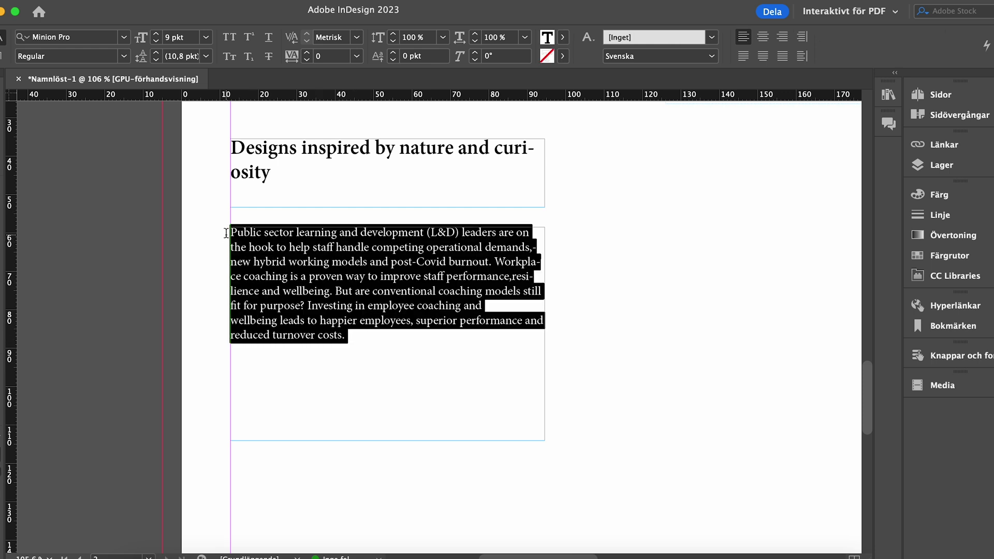
click(157, 34)
click(156, 34)
drag(270, 174, 237, 150)
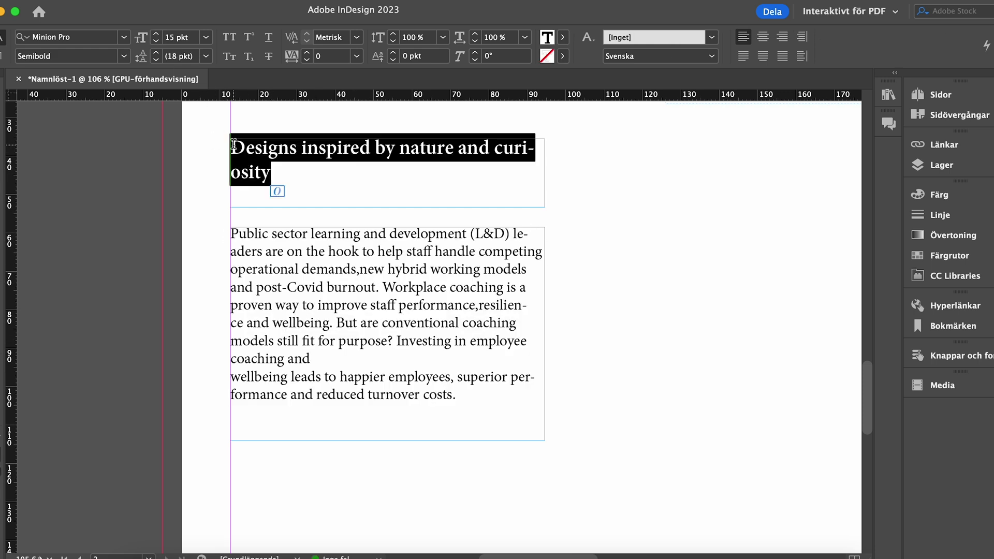
click(157, 35)
click(156, 34)
click(156, 34)
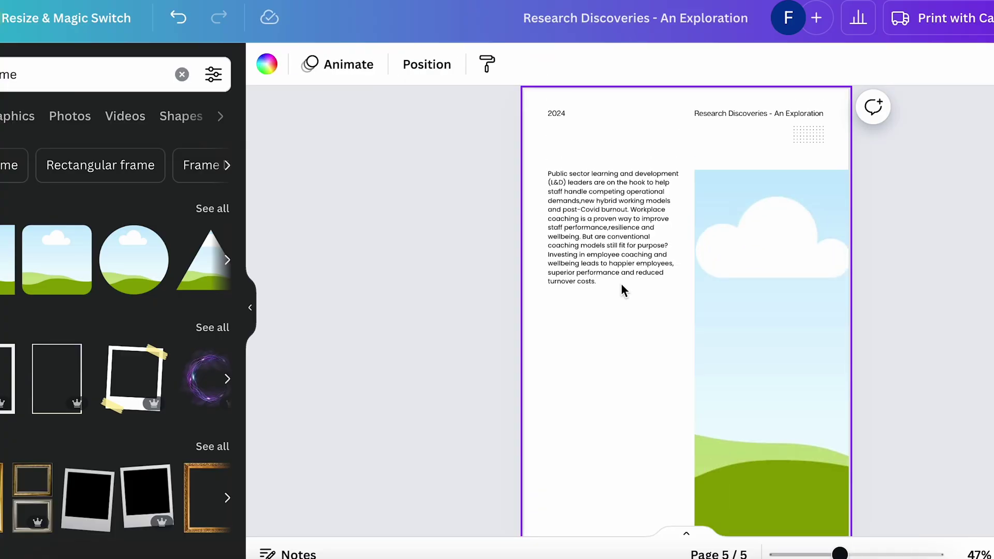
Recolour the quote mark a very light blue (#f0f9ff)
click(623, 289)
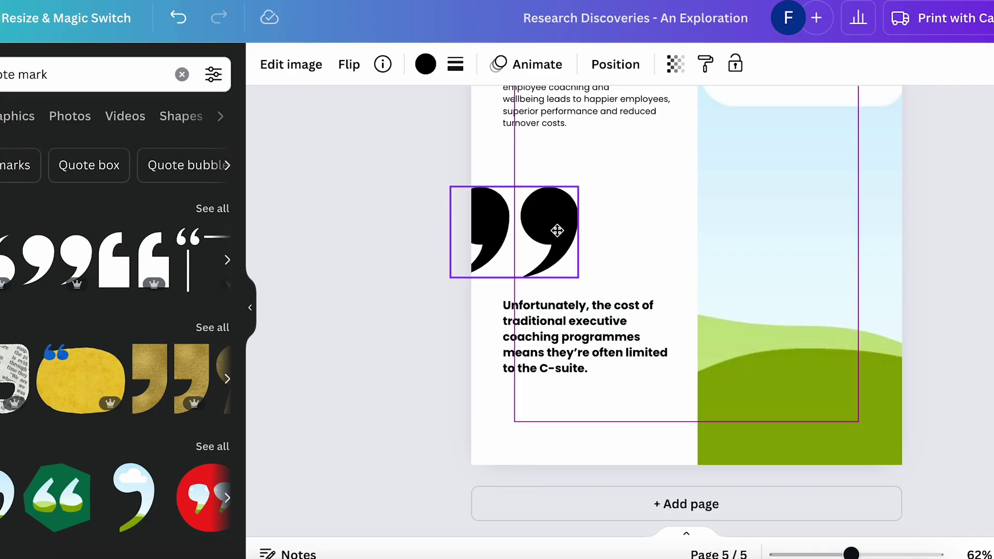
click(617, 237)
click(569, 362)
click(518, 279)
click(425, 64)
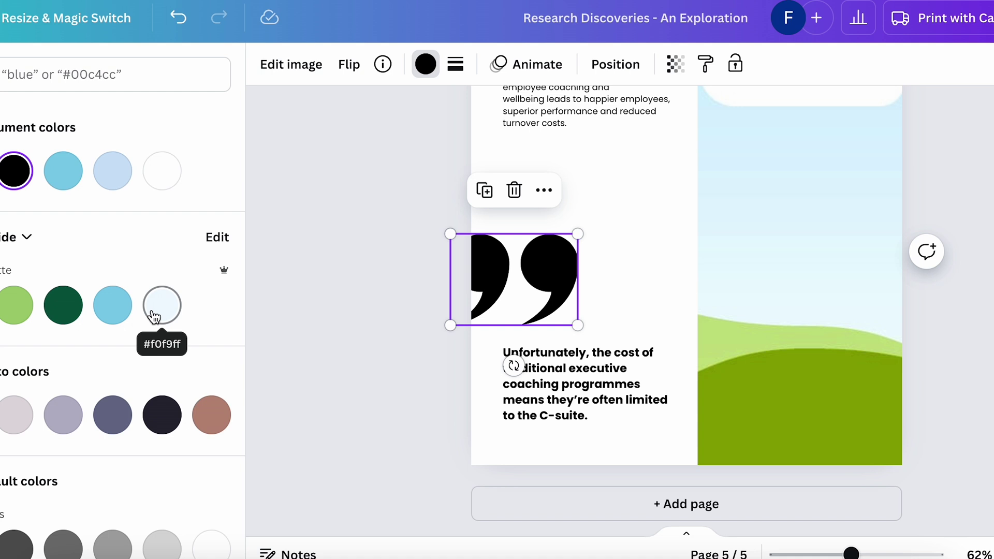
click(154, 311)
click(361, 339)
Stretch page 6's image frame to full page width and extend it up to the top
scroll(361, 339, down, 1)
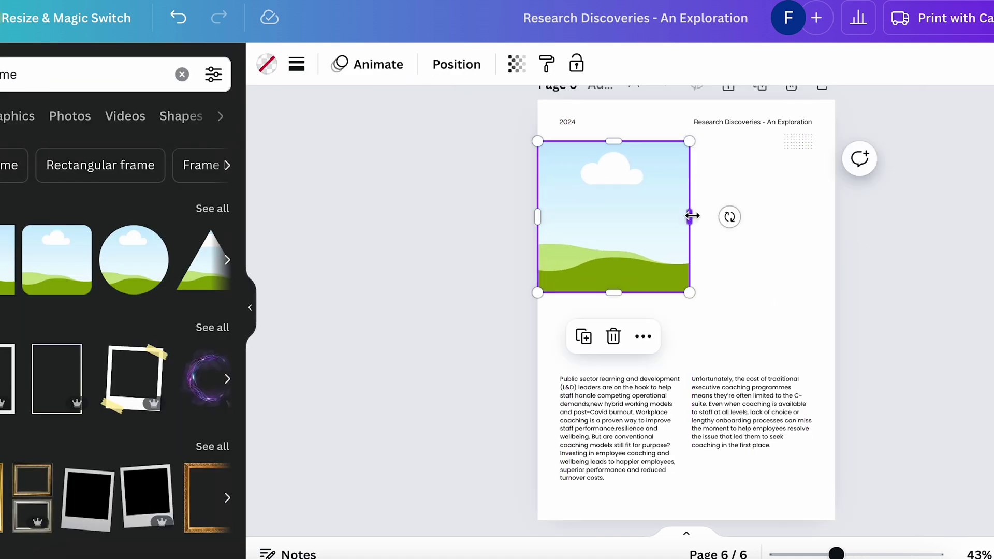
drag(692, 215, 833, 215)
drag(685, 140, 685, 99)
drag(686, 291, 685, 355)
Move the green rectangle to page 7's bottom at full width and reposition the image frame down-right
scroll(754, 368, up, 2)
click(754, 368)
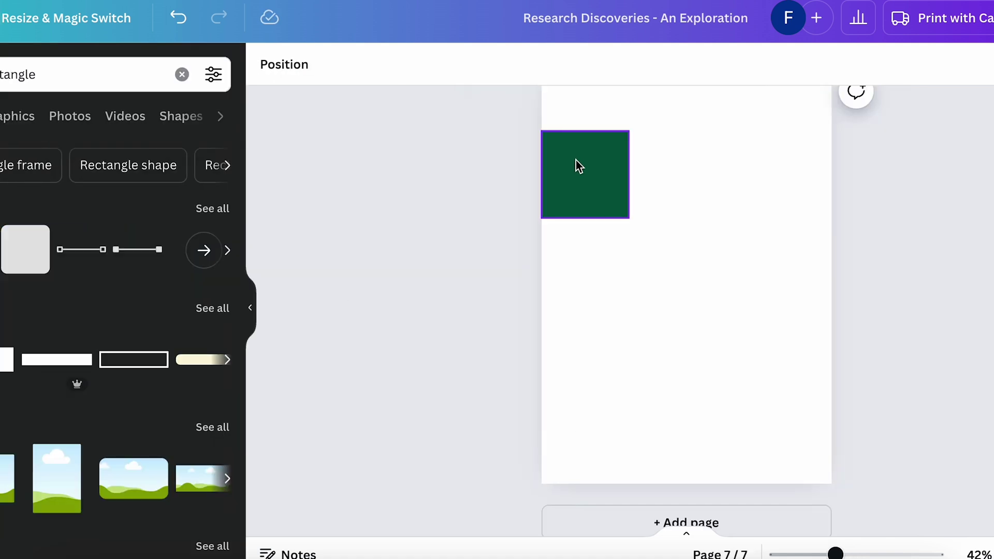
drag(576, 160, 574, 419)
drag(628, 439, 831, 440)
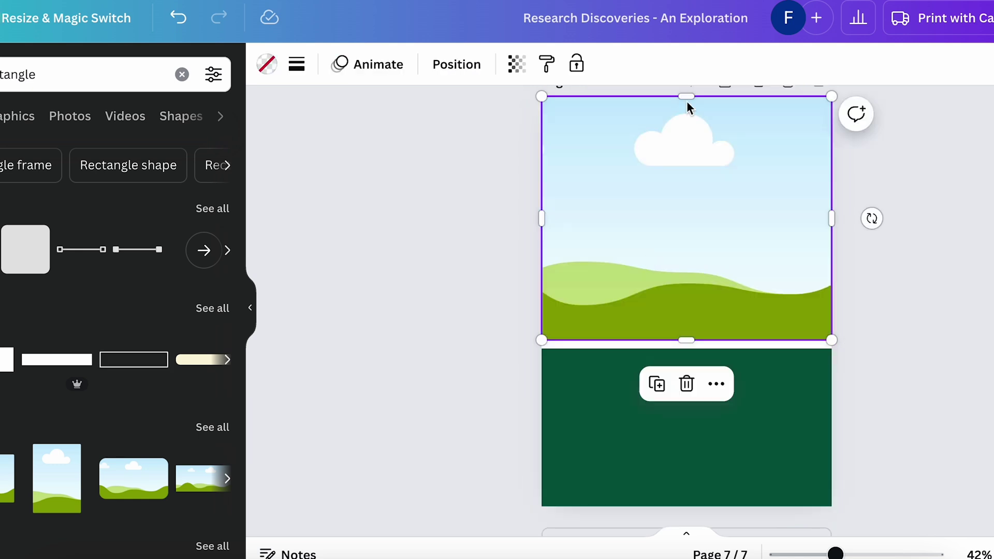
drag(542, 216, 768, 394)
drag(708, 398, 692, 384)
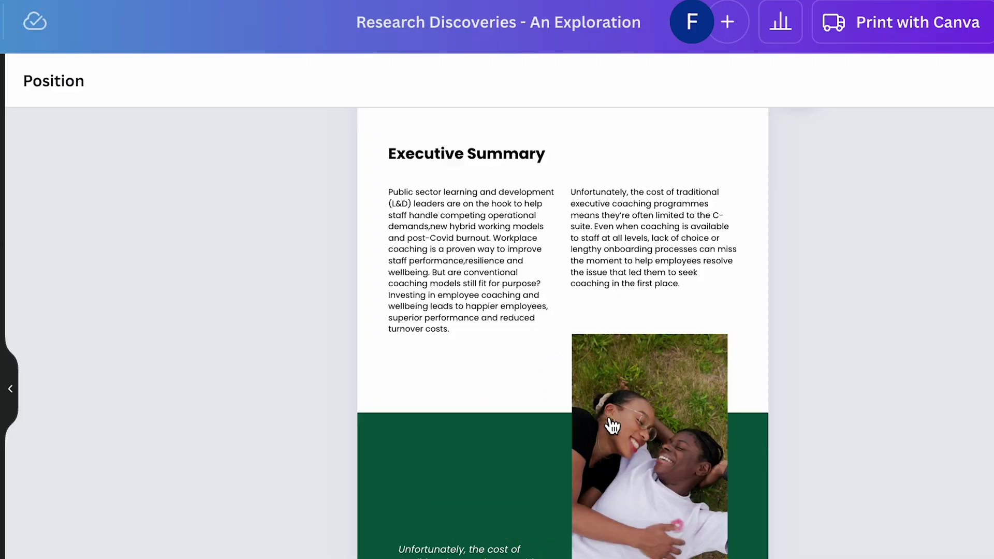
Select the photo of two people on grass in the tall frame and open its border style options
scroll(806, 448, up, 5)
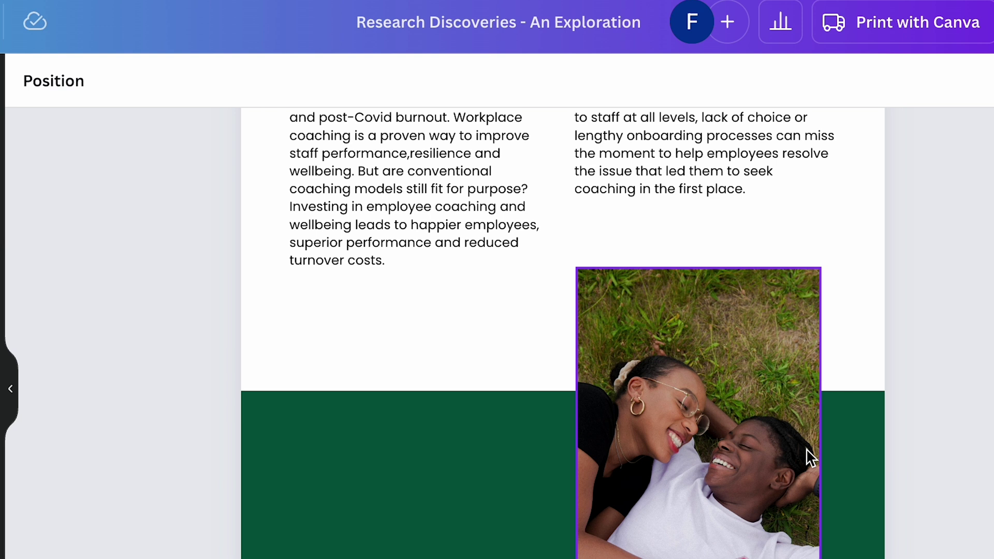
click(733, 318)
click(280, 82)
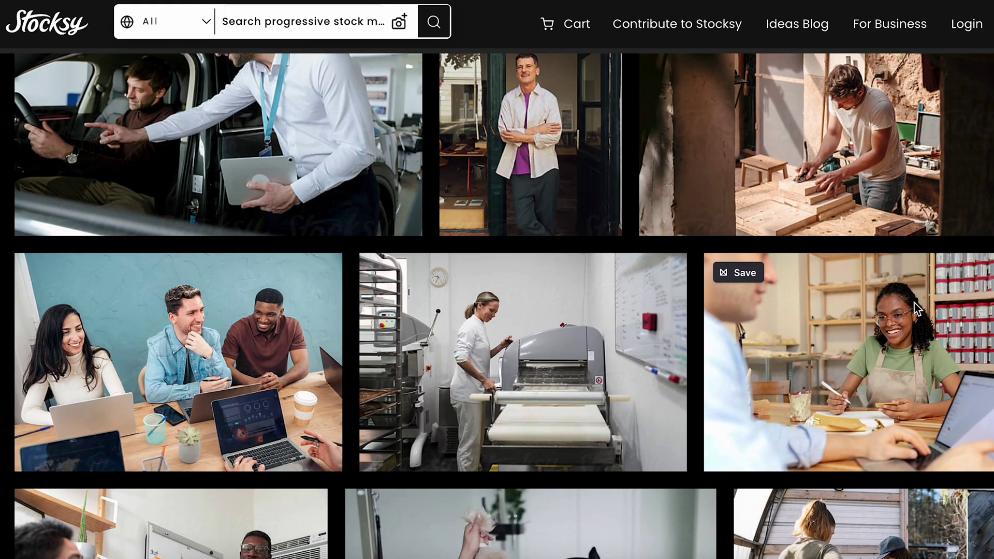
Scroll through the Stocksy video grid and recolour the witch-hat cat illustration pink
scroll(913, 303, down, 5)
scroll(914, 303, down, 5)
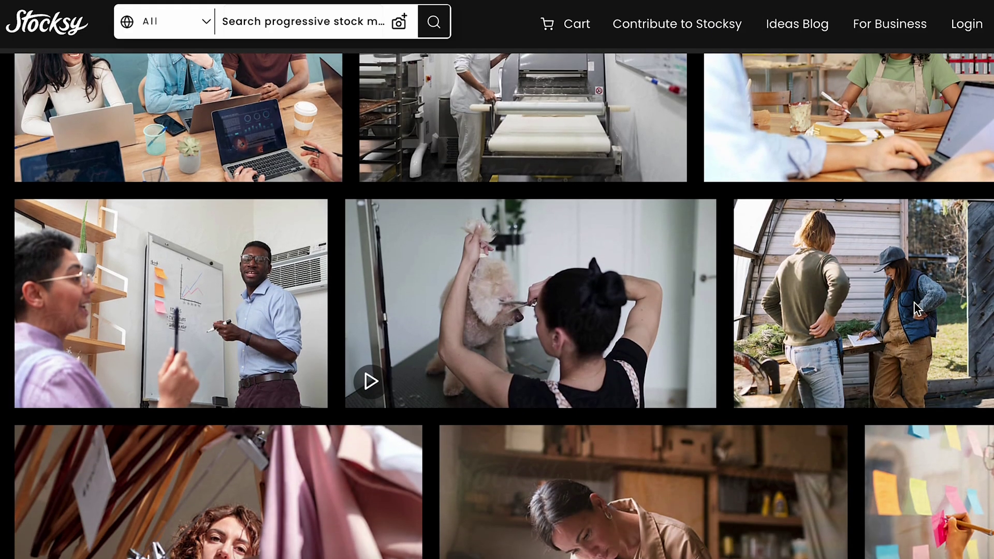
scroll(914, 302, down, 8)
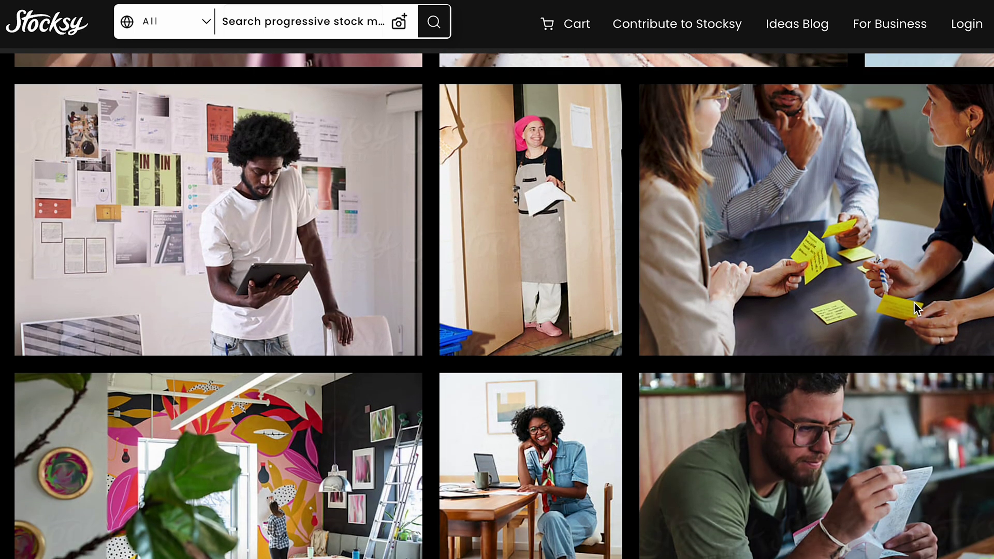
scroll(914, 303, down, 5)
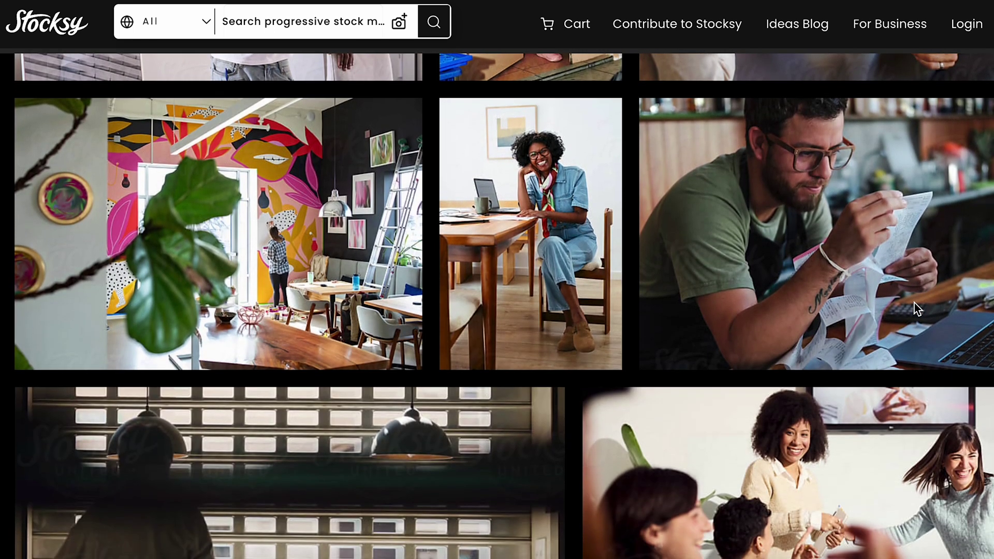
scroll(914, 303, down, 6)
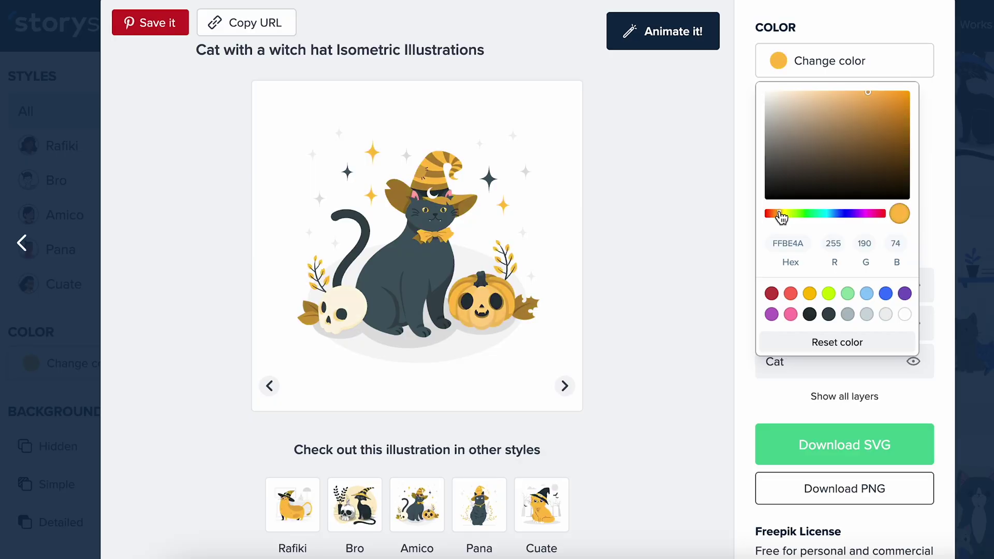
click(912, 286)
scroll(856, 362, down, 3)
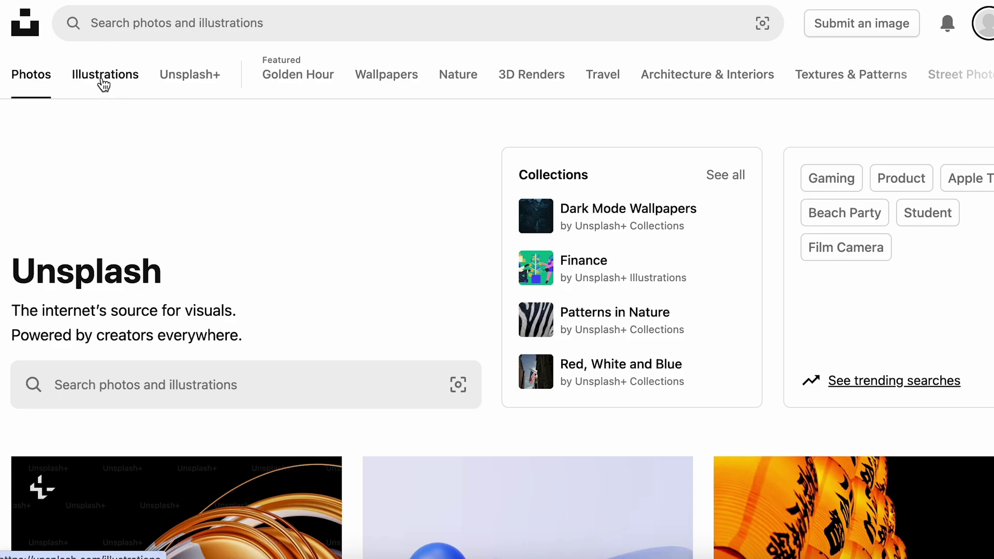
Browse Unsplash's Illustrations grid and open the colourful stretching-workout illustration to view its details
click(104, 83)
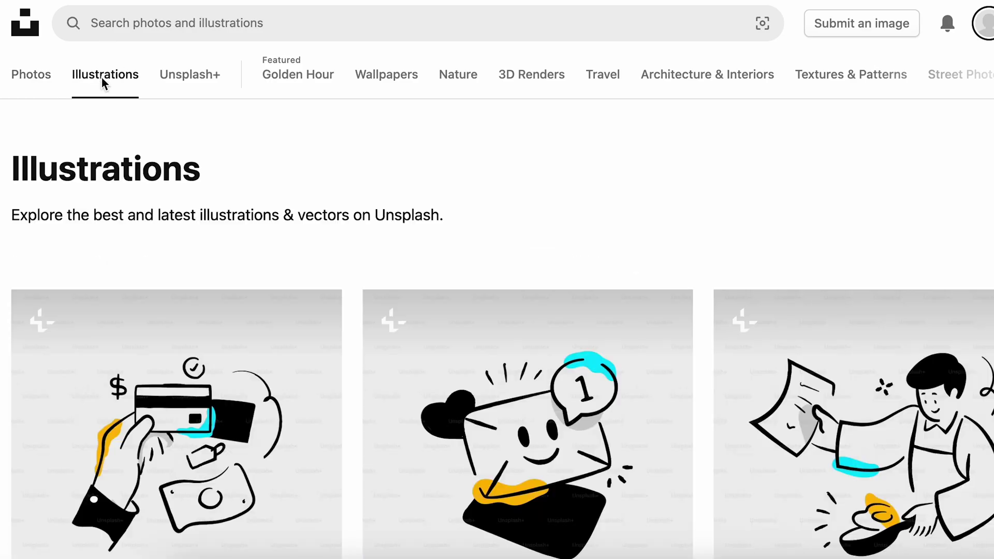
scroll(686, 212, down, 10)
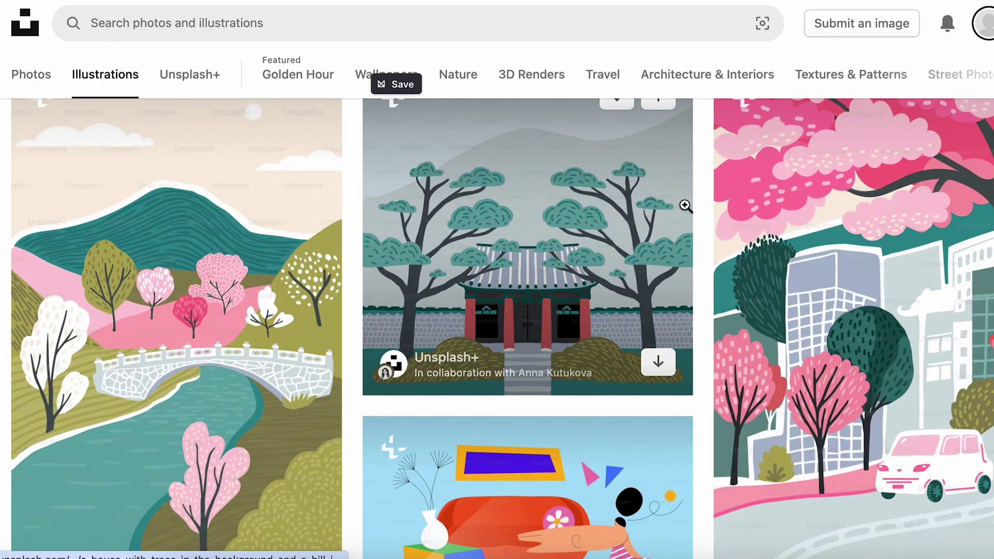
scroll(684, 206, down, 5)
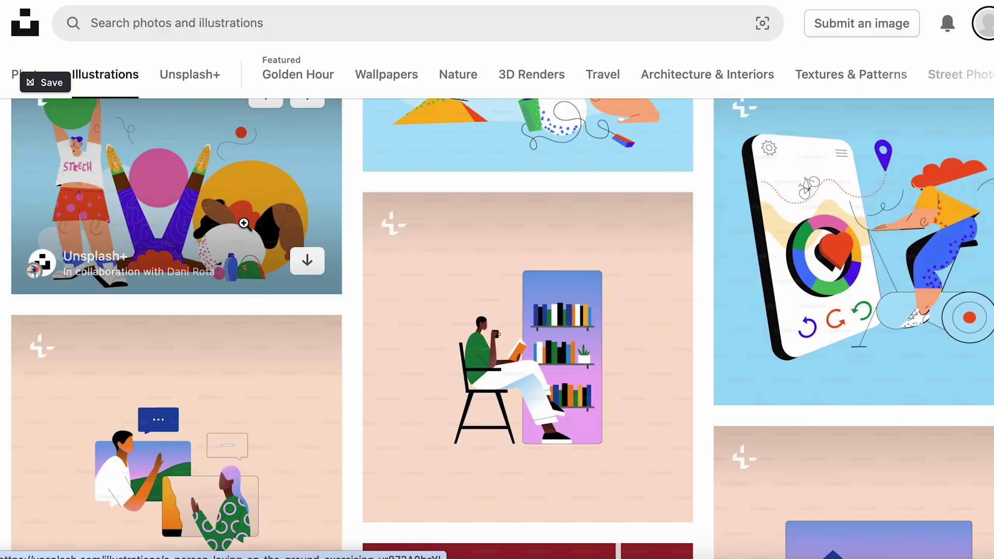
click(290, 218)
scroll(660, 343, down, 15)
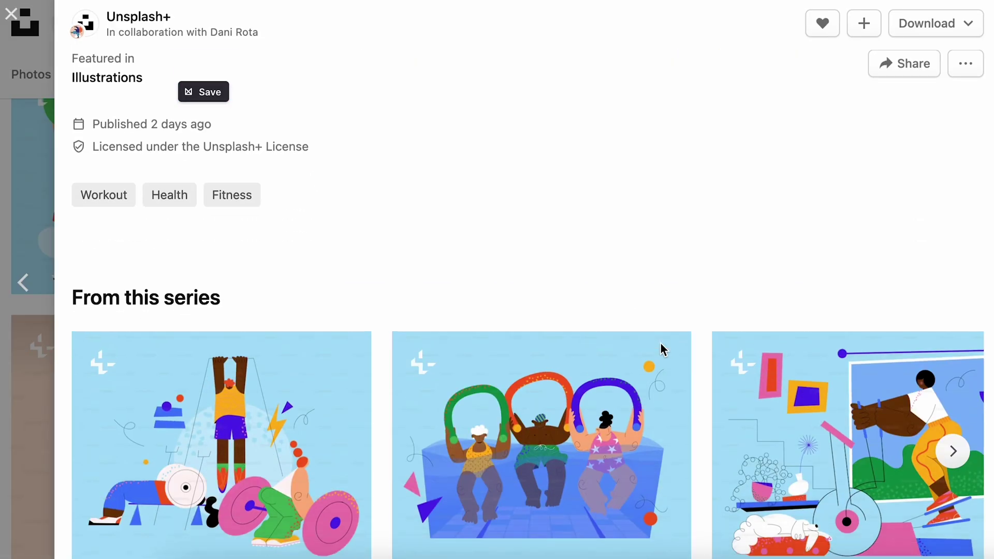
scroll(659, 343, down, 5)
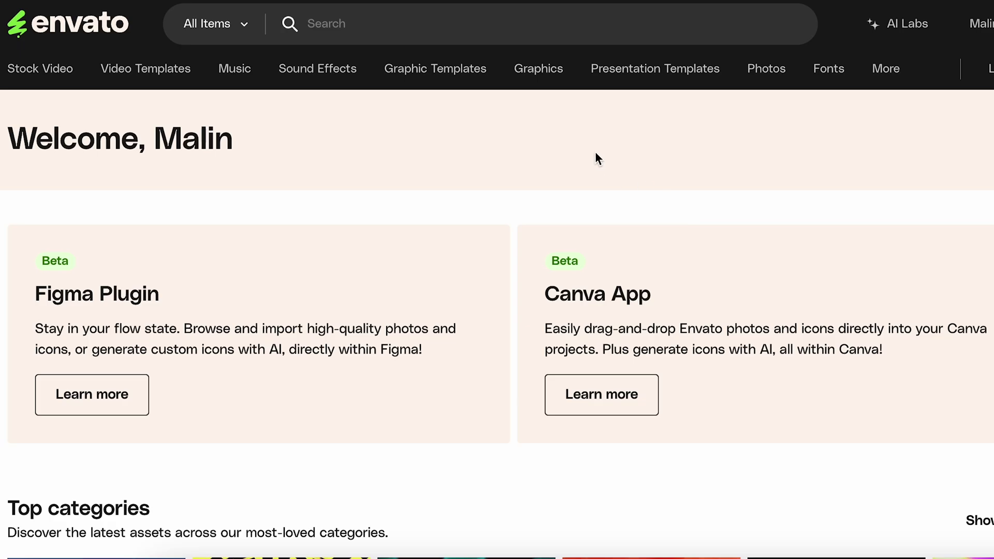
Bring up the Graphics menu in Envato Elements' top navigation and scroll down the page
mouse_move(549, 75)
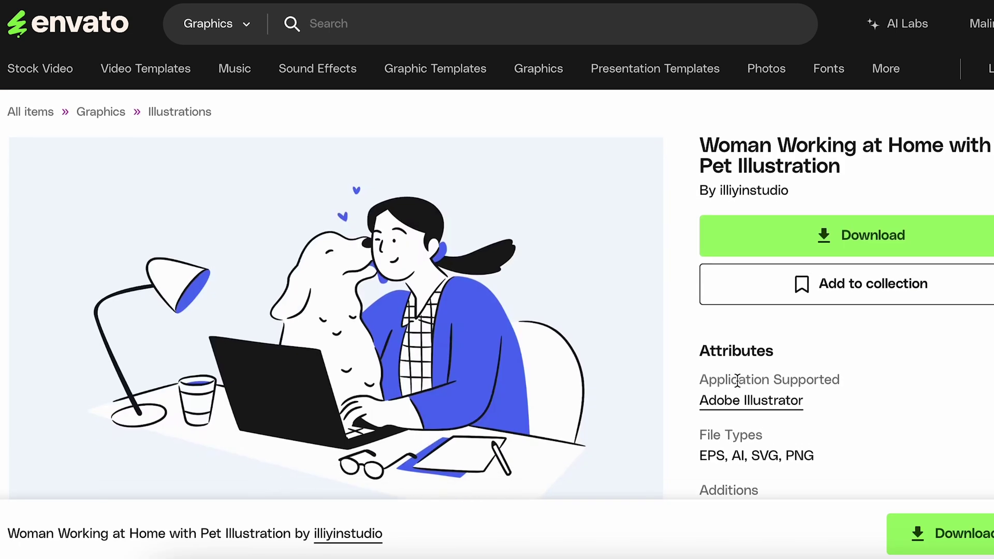
scroll(739, 386, down, 2)
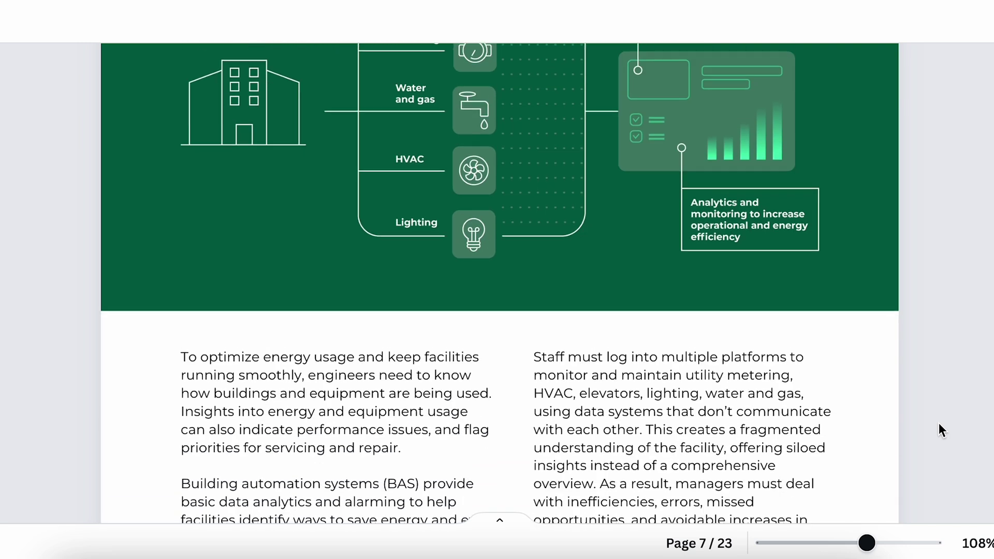
scroll(939, 423, down, 8)
scroll(938, 422, down, 6)
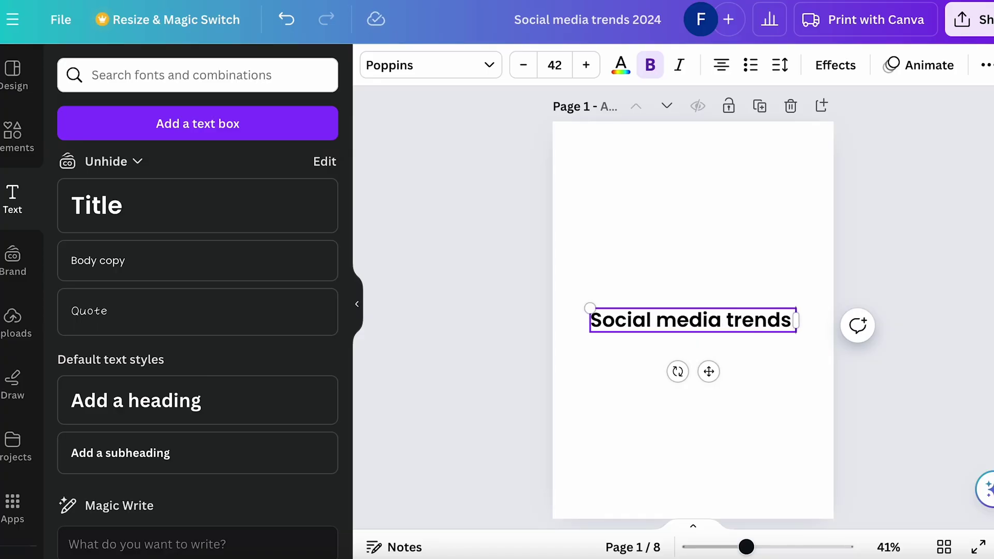
Move the cover title higher and add a copied text line at the top retyped as 'Logo'
drag(712, 326, 701, 267)
double_click(701, 267)
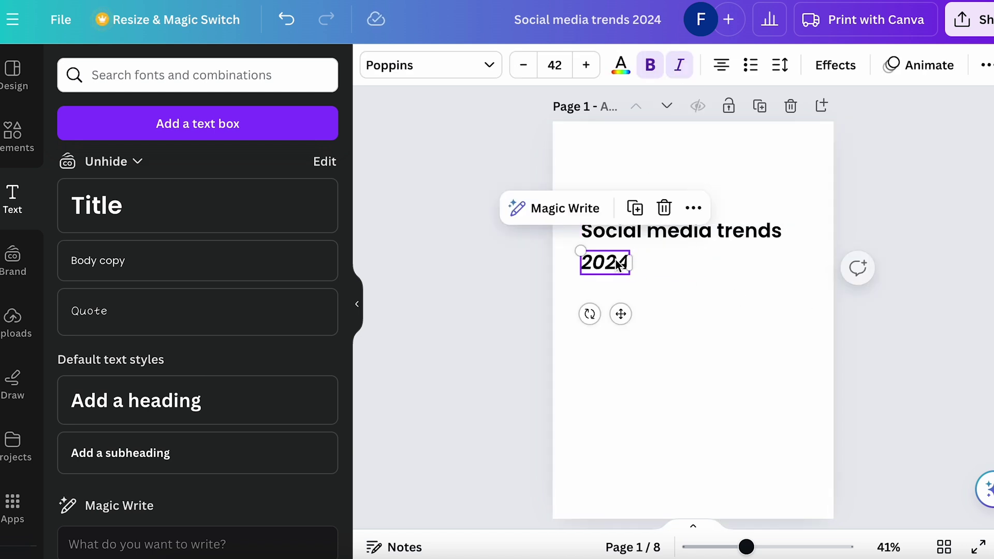
click(654, 277)
drag(667, 217, 619, 299)
double_click(667, 155)
text(Logo)
click(696, 169)
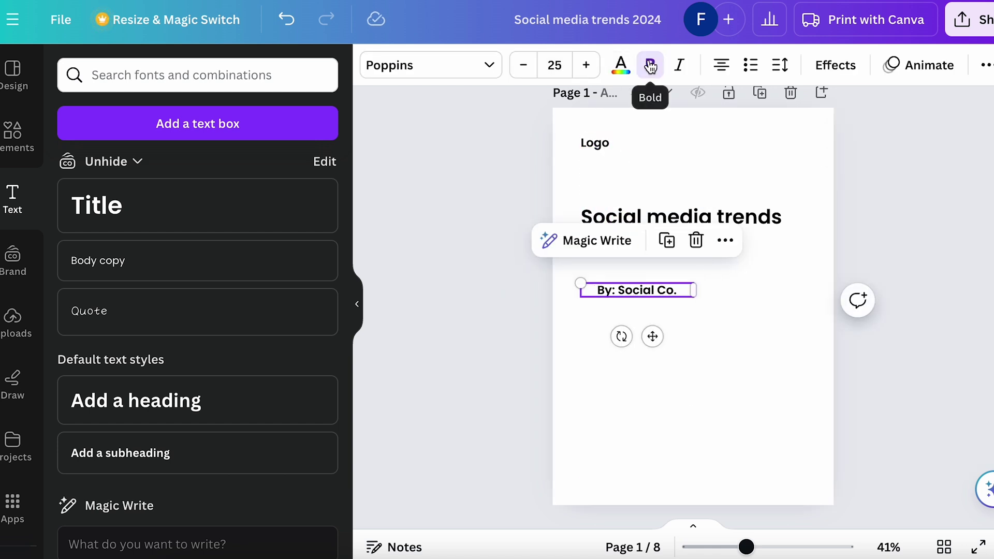
click(694, 412)
scroll(623, 277, down, 1)
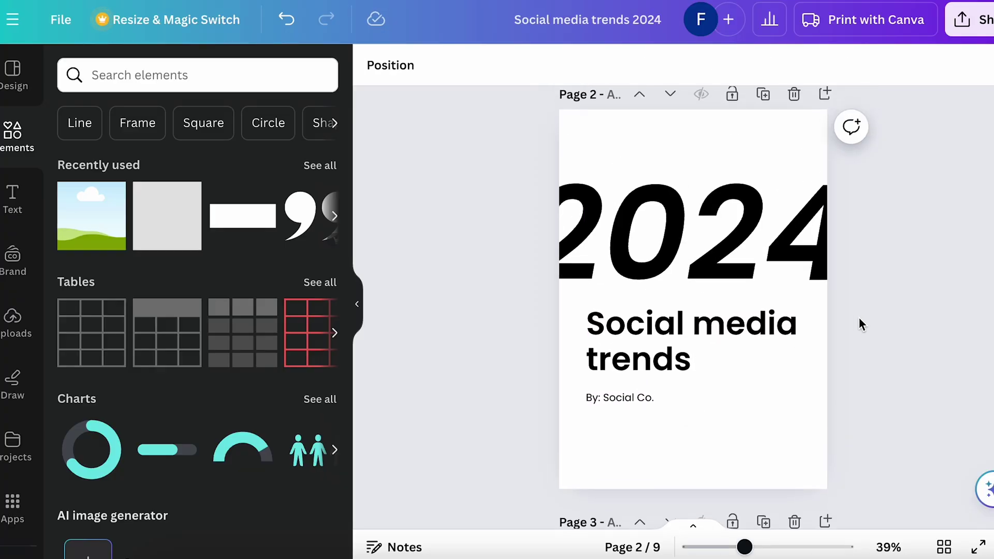
Add a page with a large white 2024 title on purple, then start a hyperlink on SOURCE
click(826, 124)
scroll(819, 359, up, 5)
click(766, 197)
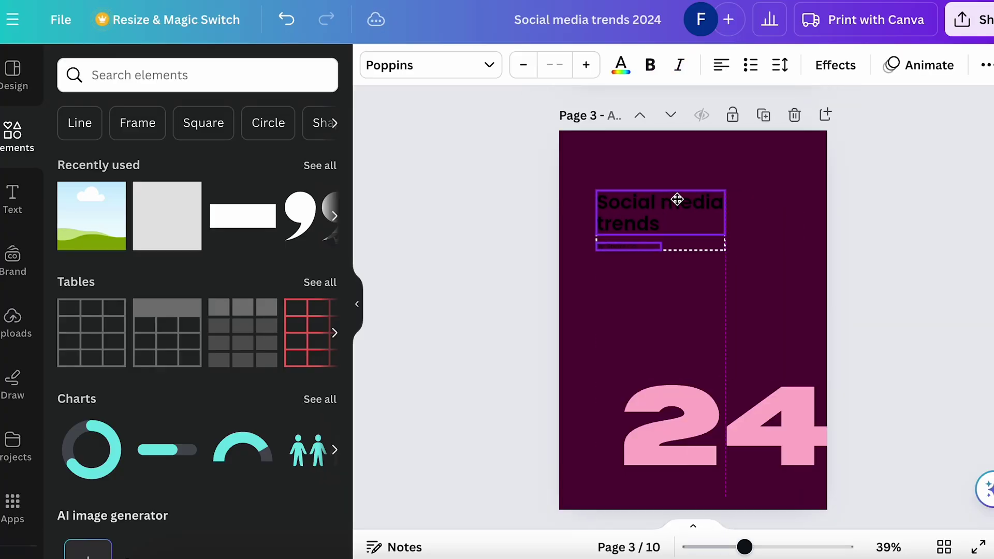
drag(677, 199, 669, 202)
click(621, 64)
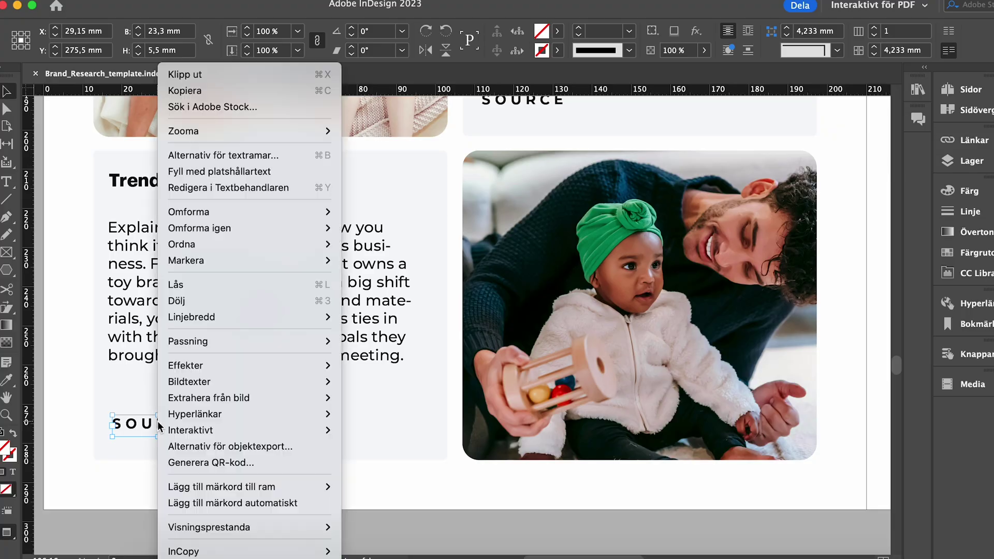
mouse_move(186, 415)
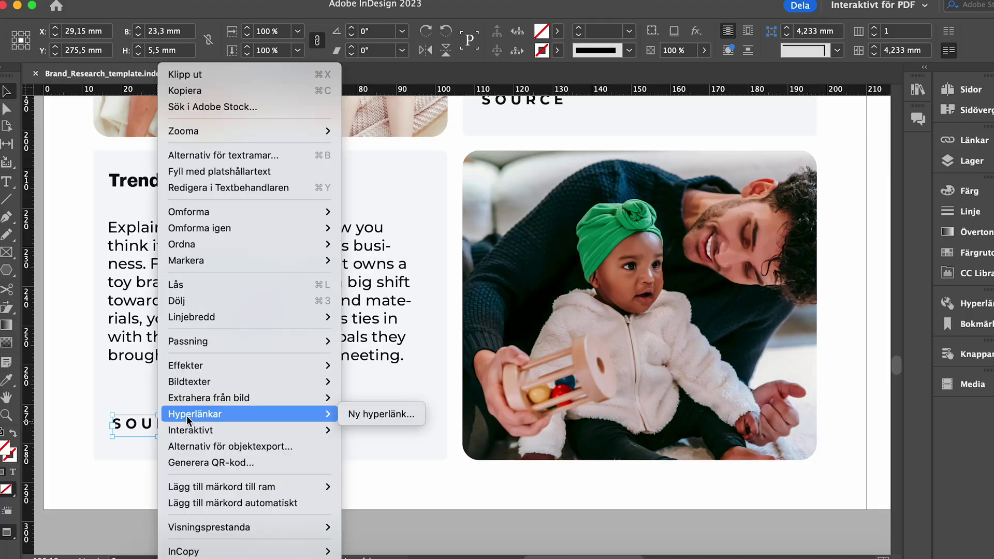
click(364, 413)
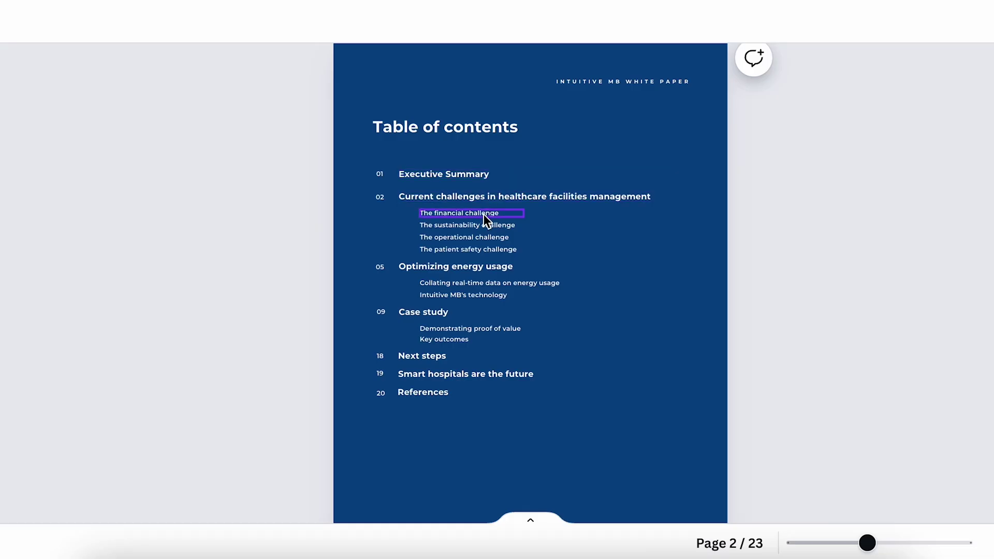
Edit 'The financial challenge' link so the document's pages, including 4 - Current challenges, are listed
click(483, 213)
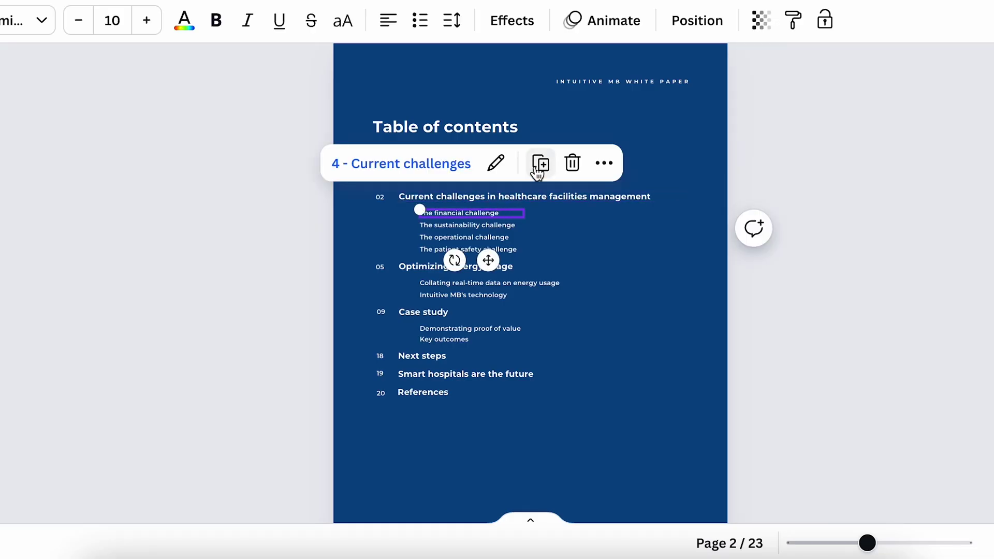
click(497, 165)
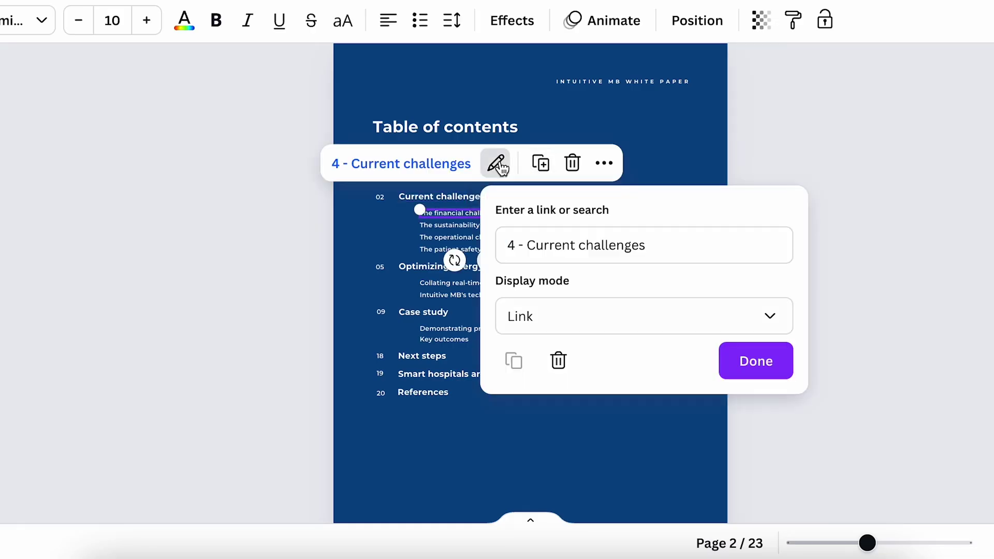
click(543, 234)
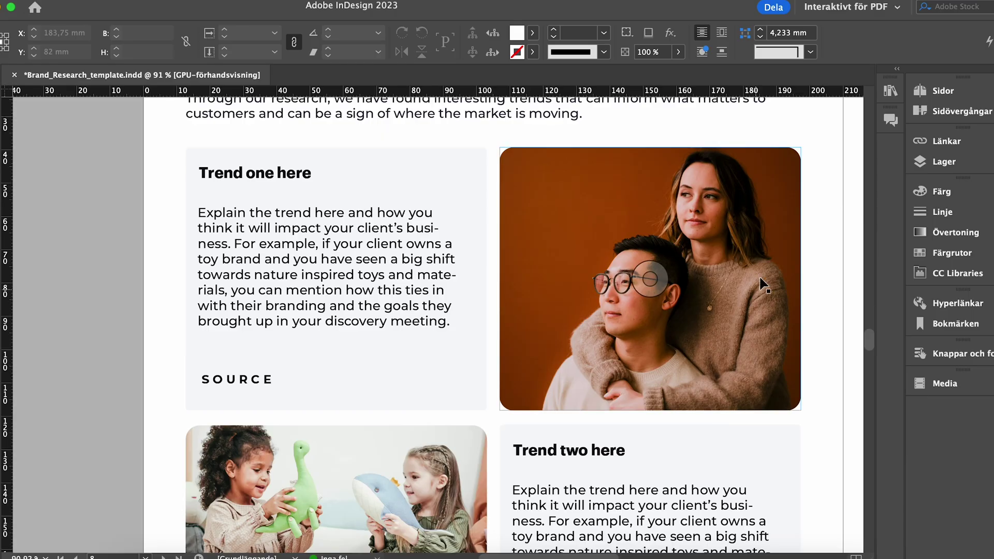
Embed the couple photo with Bädda in länk and set the PDF font subset threshold to 0
click(776, 247)
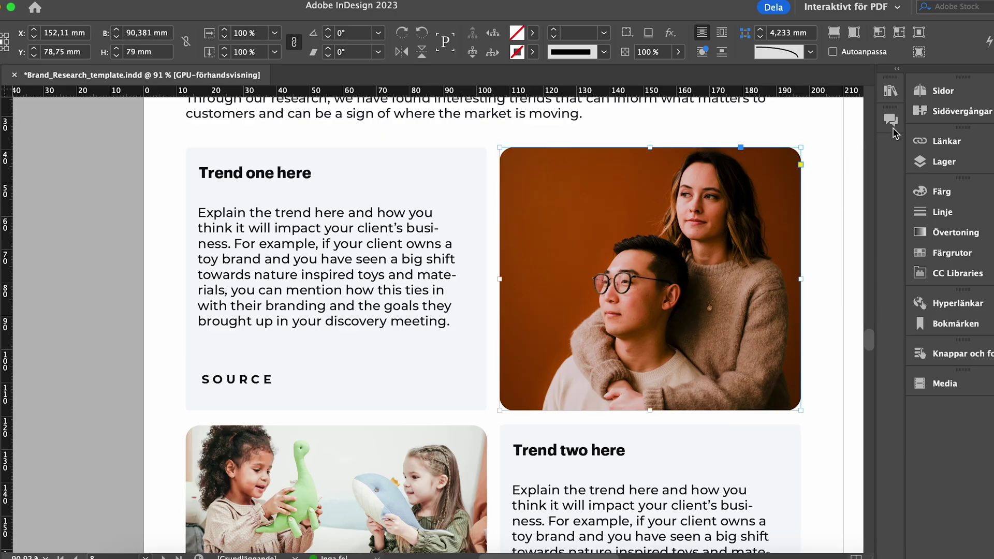
click(945, 141)
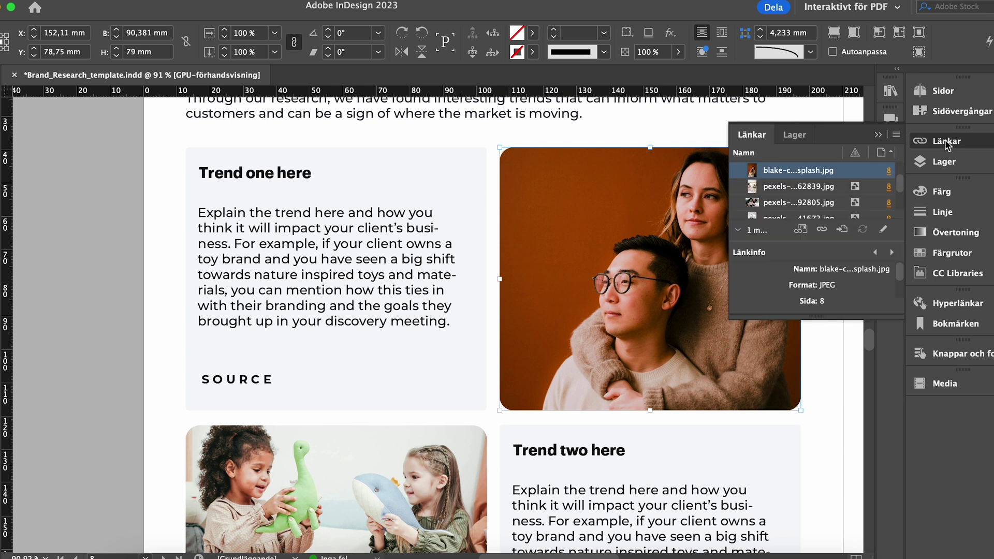
right_click(853, 173)
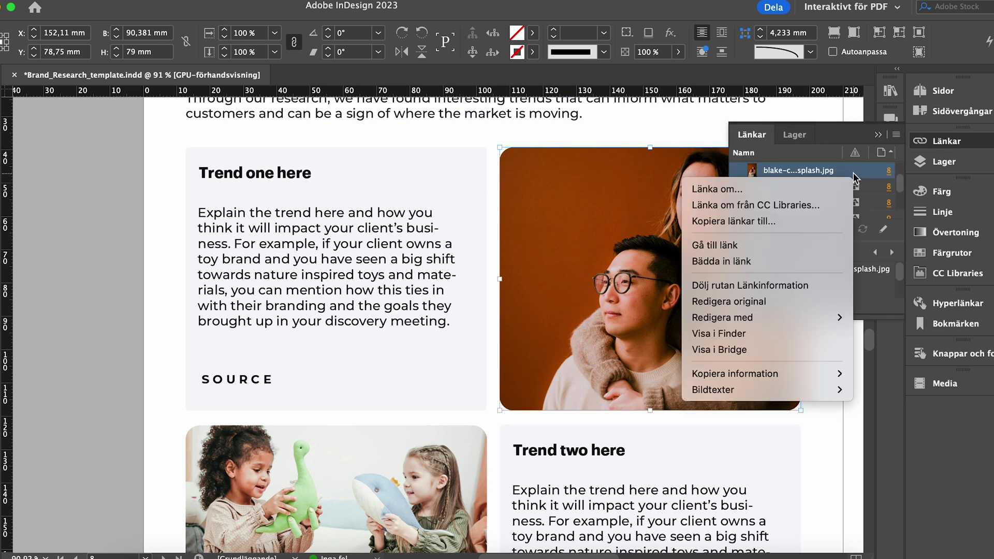
click(762, 262)
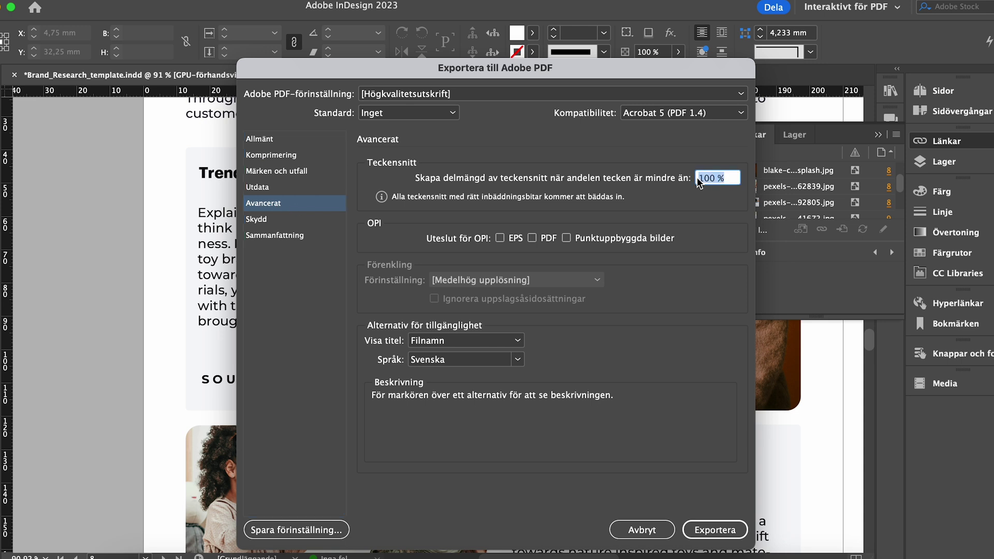
text(0)
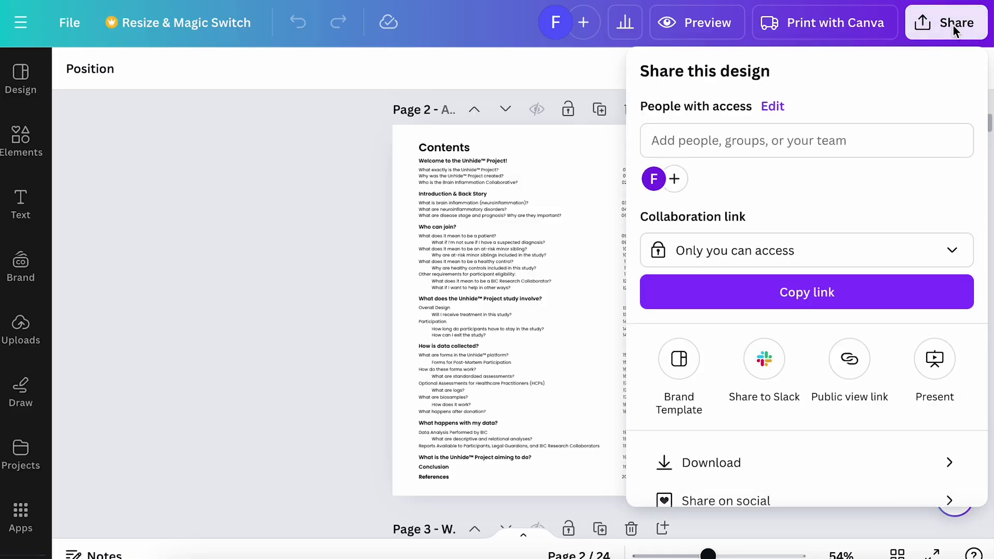
Set the collaboration link to Anyone with the link, copy it, and paste it into the Trello description
click(938, 265)
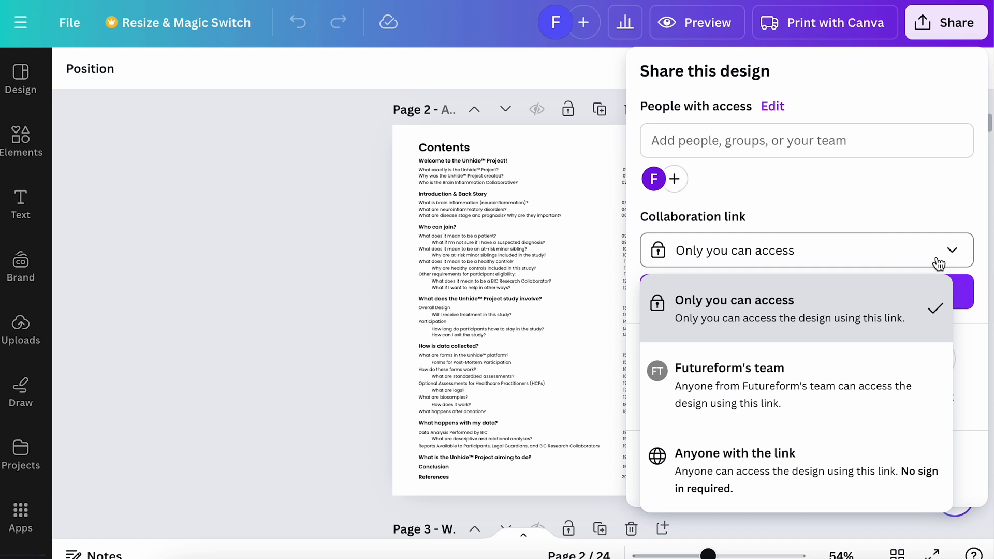
click(827, 462)
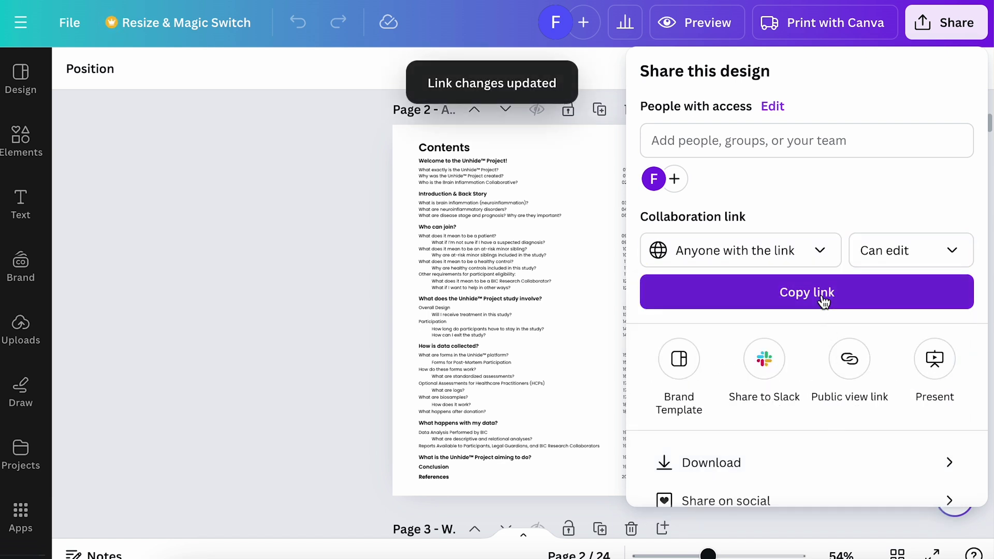
click(823, 302)
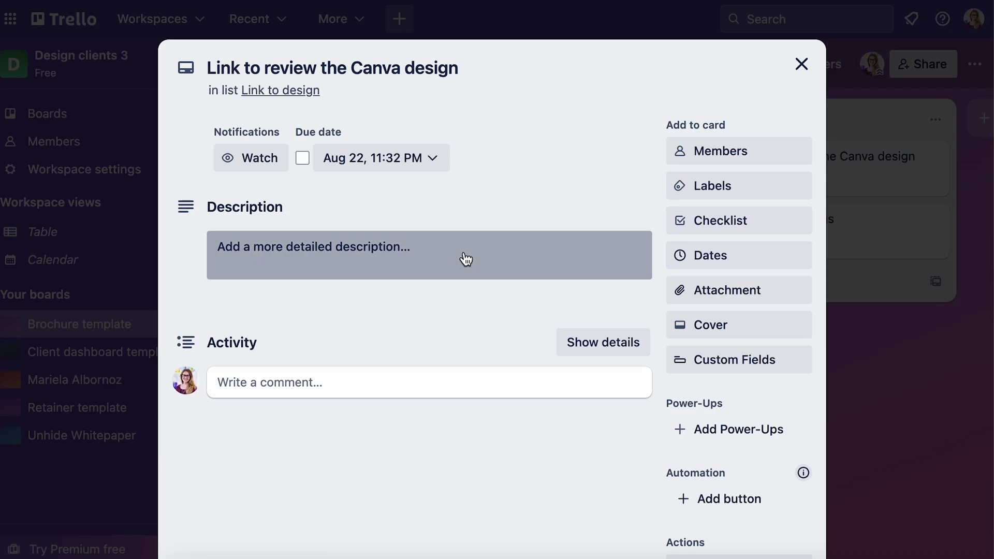
click(464, 257)
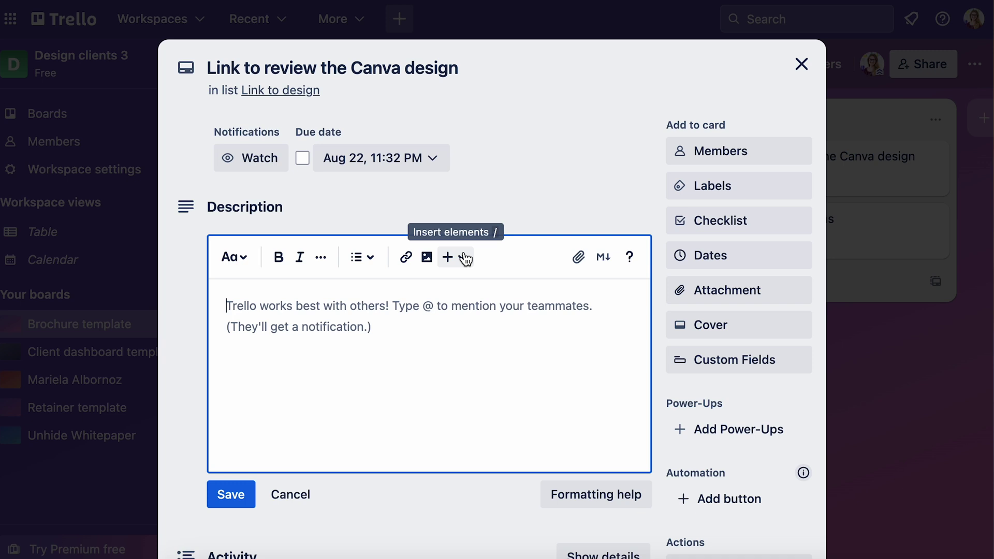
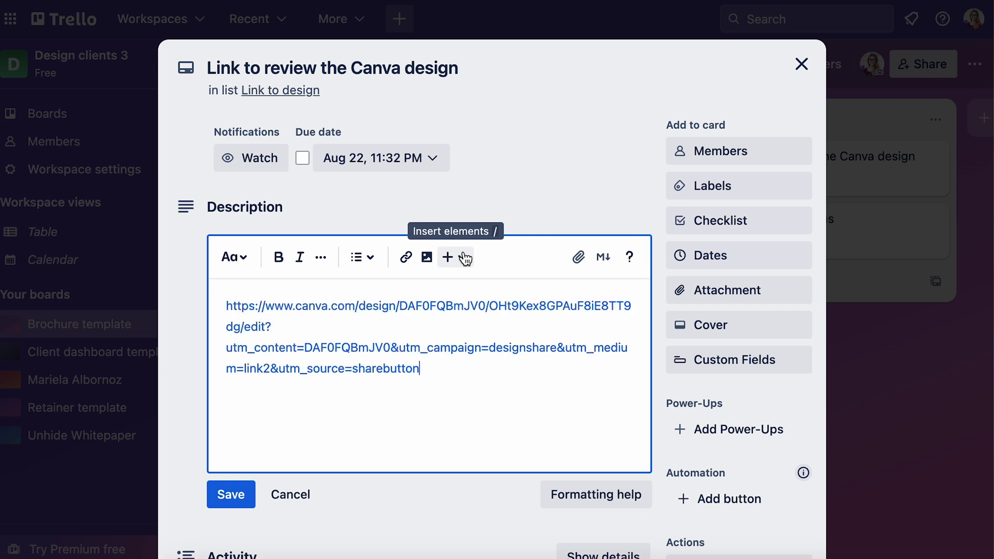
Save the Trello description, then share the InDesign brochure for review titled 'Brochure design'
click(241, 495)
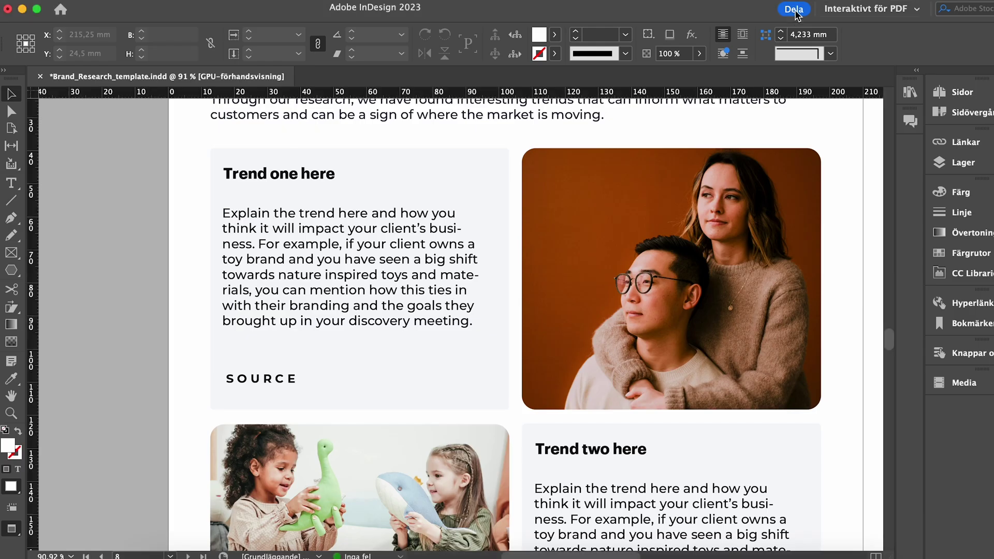
click(793, 10)
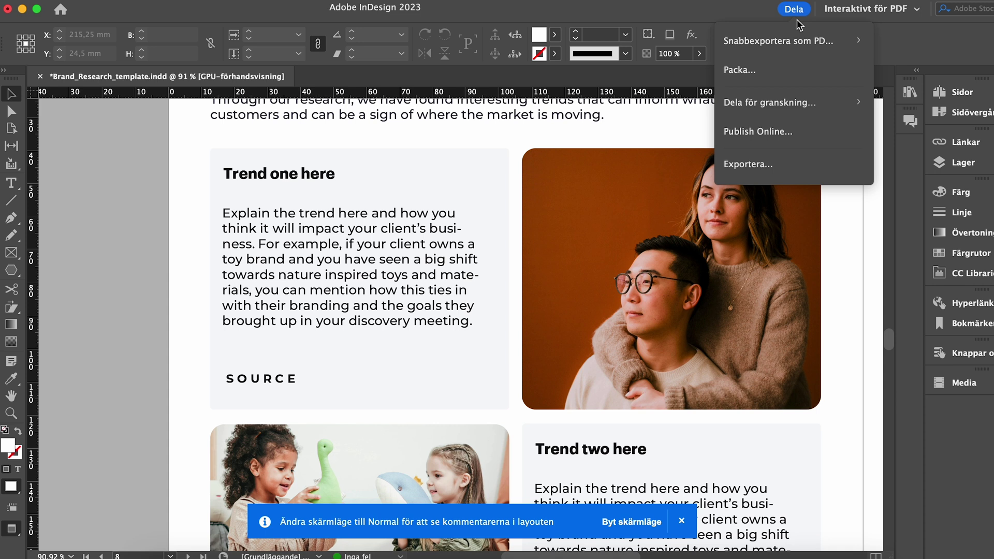
click(786, 107)
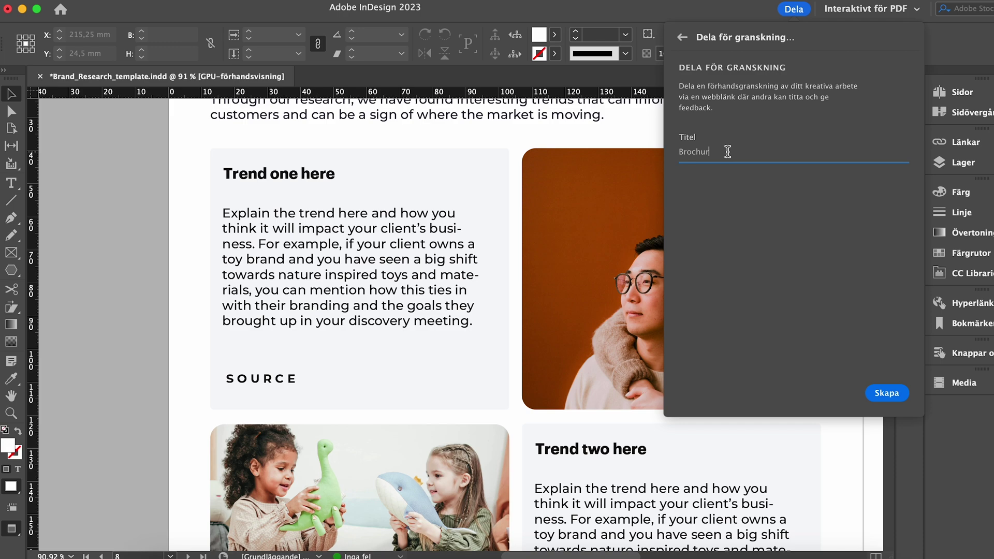
text(Brochure desi)
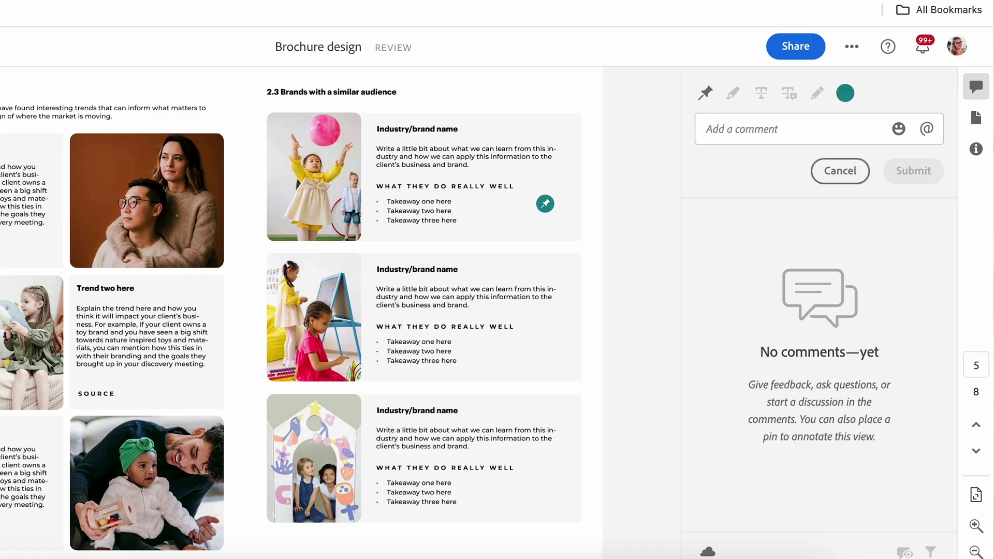
Pin a comment beside the first brand's takeaways list on the brochure
click(543, 204)
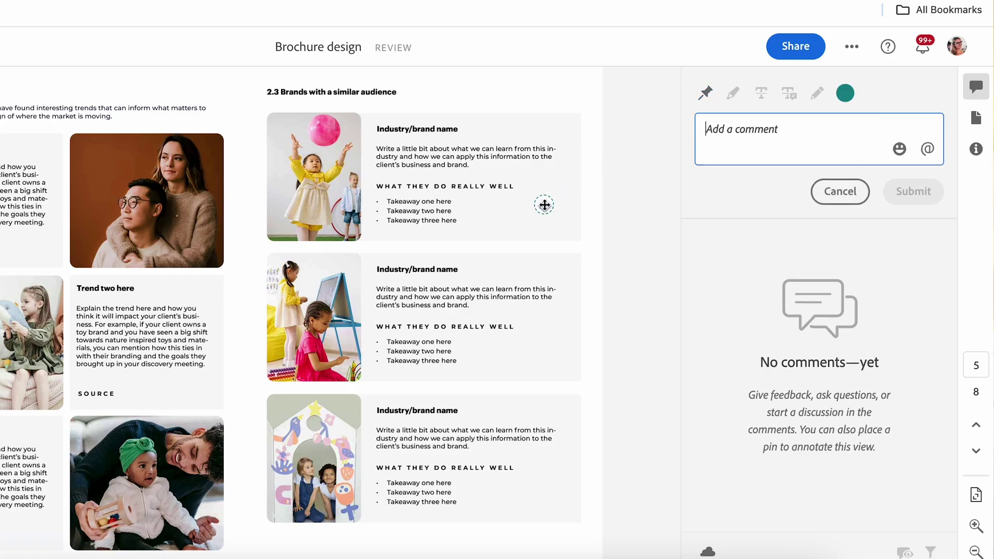